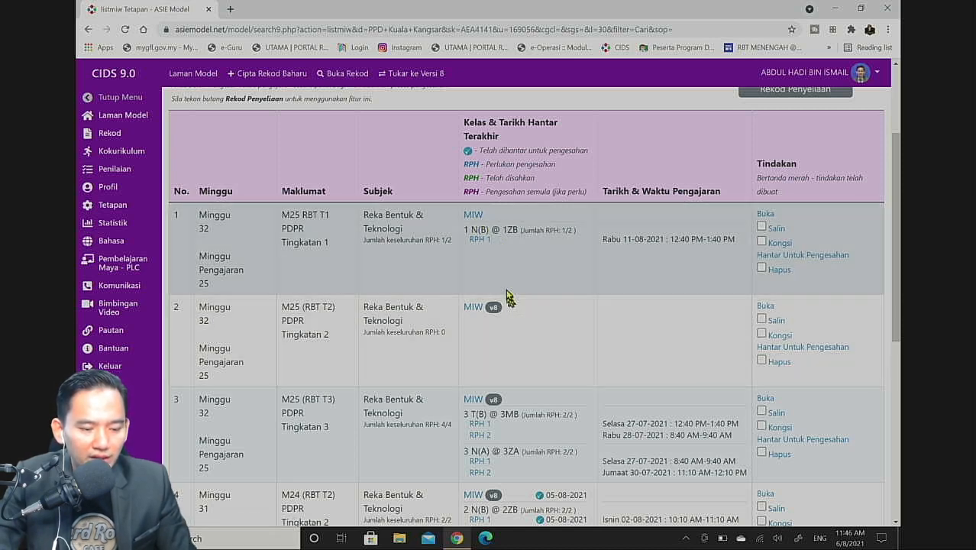
- Open the MIW of the Minggu 32 record M25 (RBT T2) PDPR in version 9, accepting the conversion notice
scroll(500, 252, "down", 3)
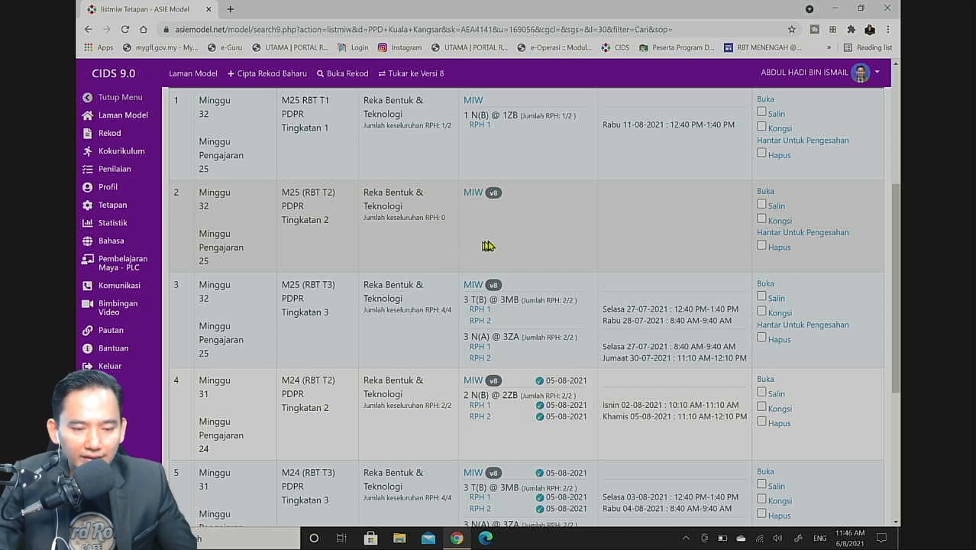
scroll(490, 239, "down", 2)
scroll(491, 237, "up", 2)
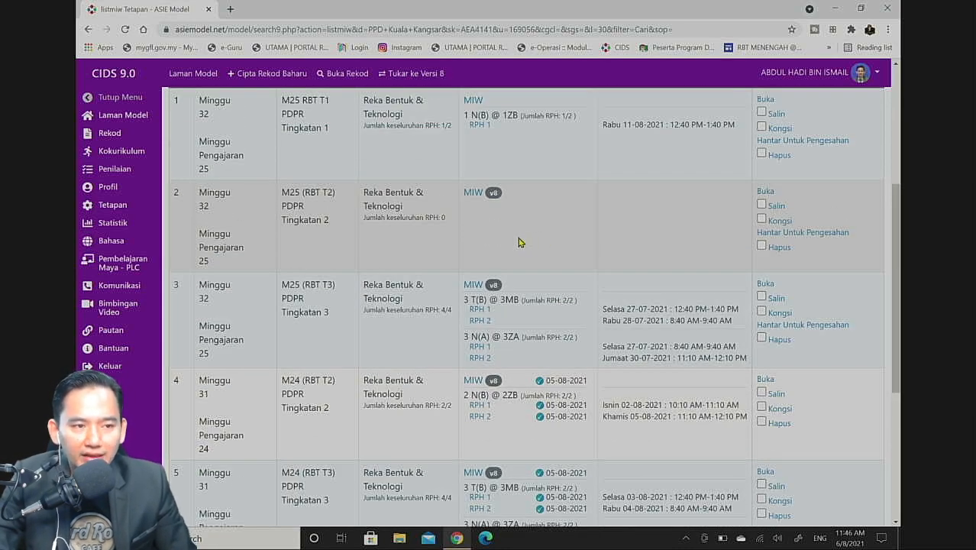
left_click(474, 193)
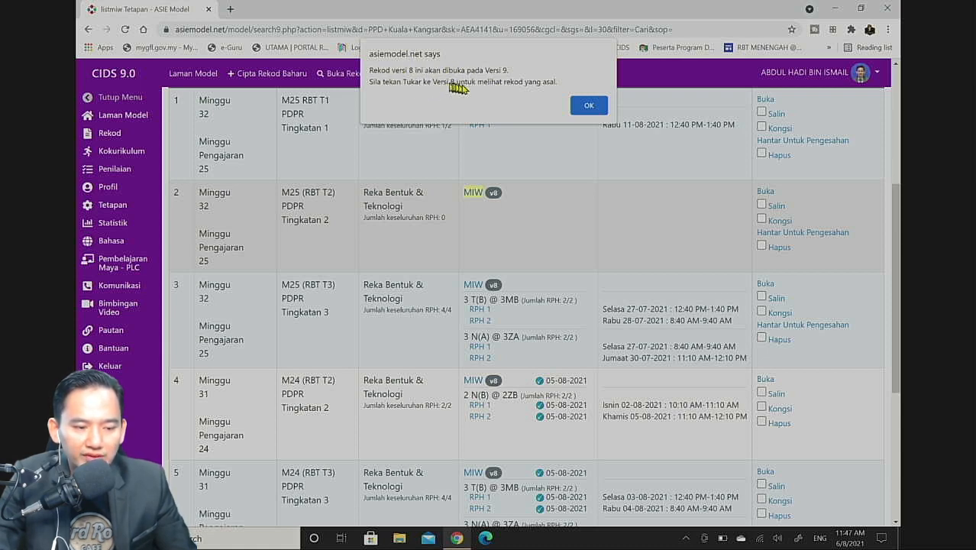
left_click(589, 108)
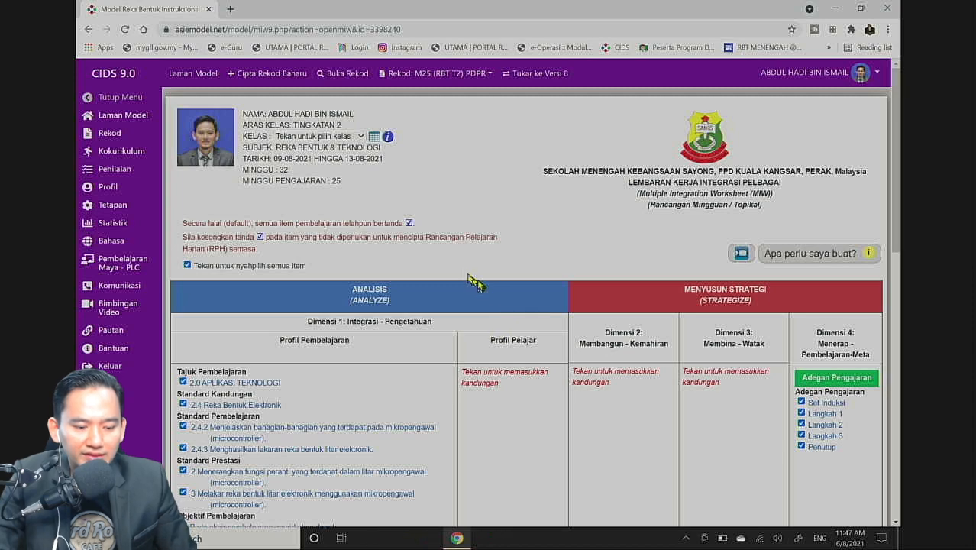
- Examine the MIW worksheet's learning profile, student profile, Dimensi 2 to 4 columns and Penyeliaan section
scroll(480, 259, "down", 7)
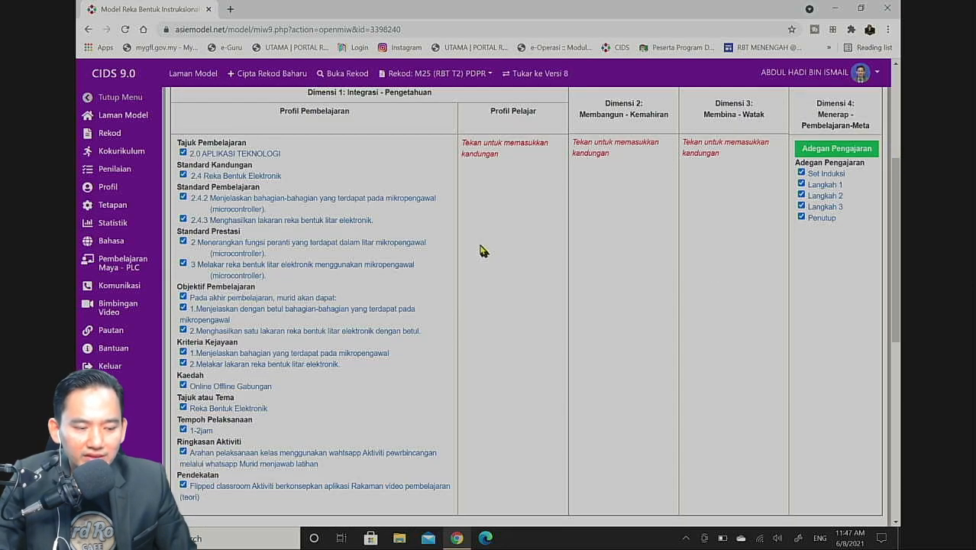
scroll(480, 252, "up", 5)
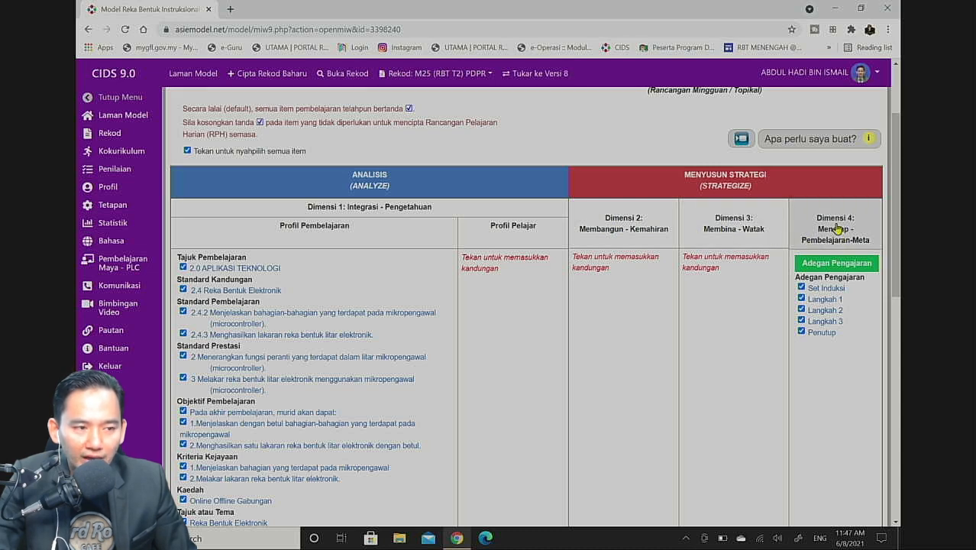
scroll(580, 245, "up", 1)
scroll(558, 243, "down", 1)
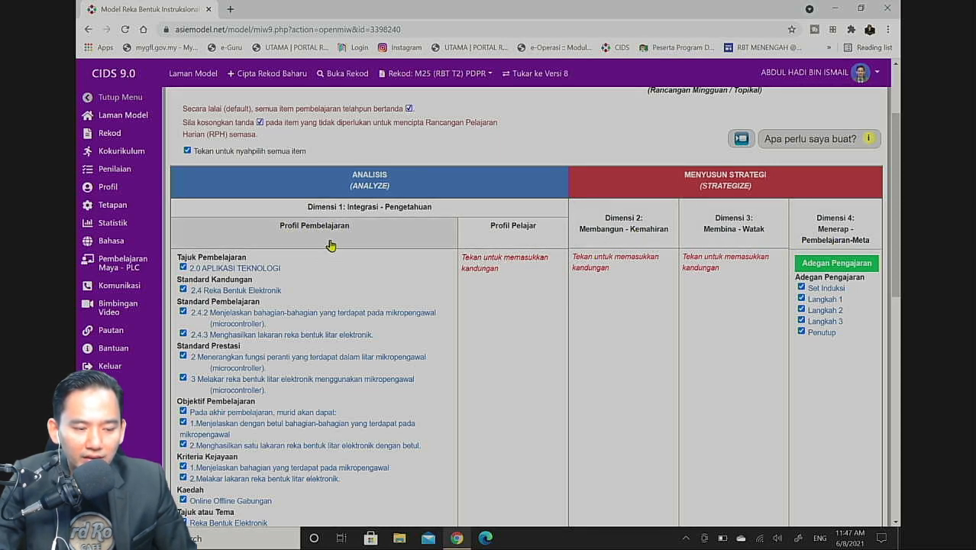
scroll(497, 292, "up", 1)
scroll(532, 271, "down", 2)
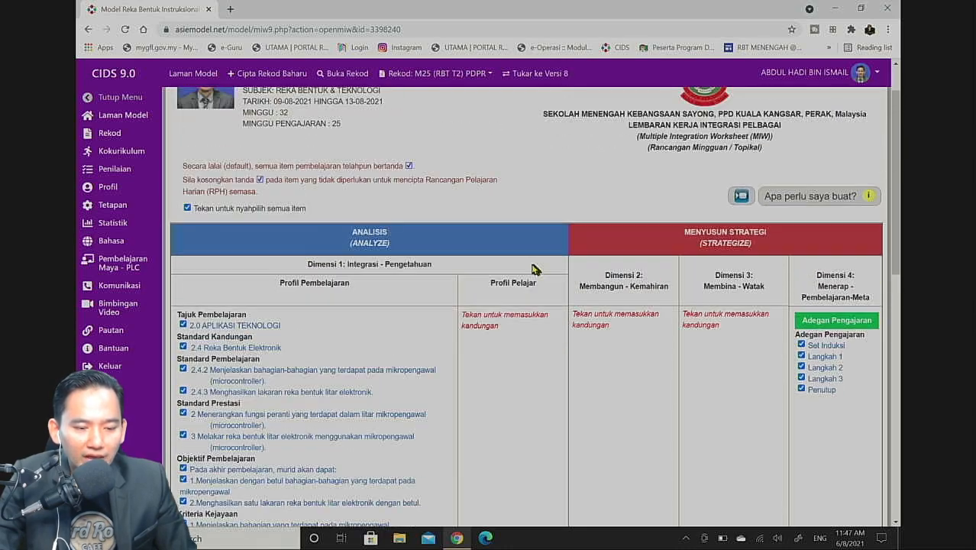
scroll(532, 270, "up", 1)
scroll(532, 271, "up", 1)
scroll(532, 270, "down", 1)
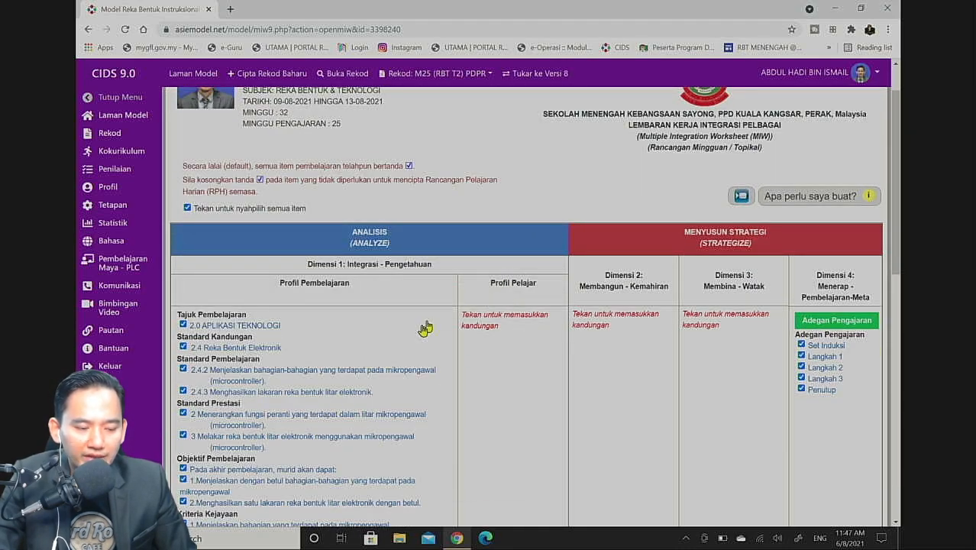
scroll(418, 320, "down", 2)
scroll(419, 321, "down", 1)
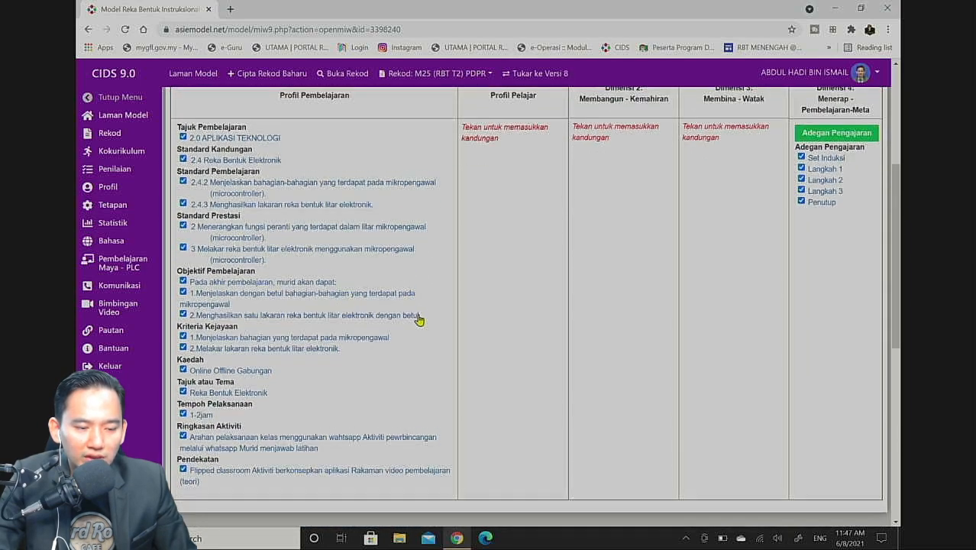
scroll(458, 325, "up", 1)
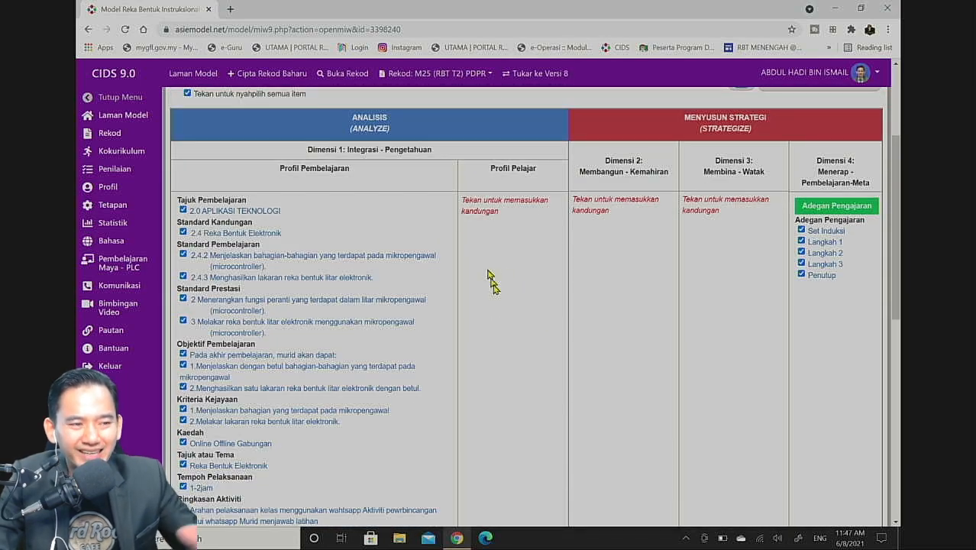
scroll(489, 285, "down", 5)
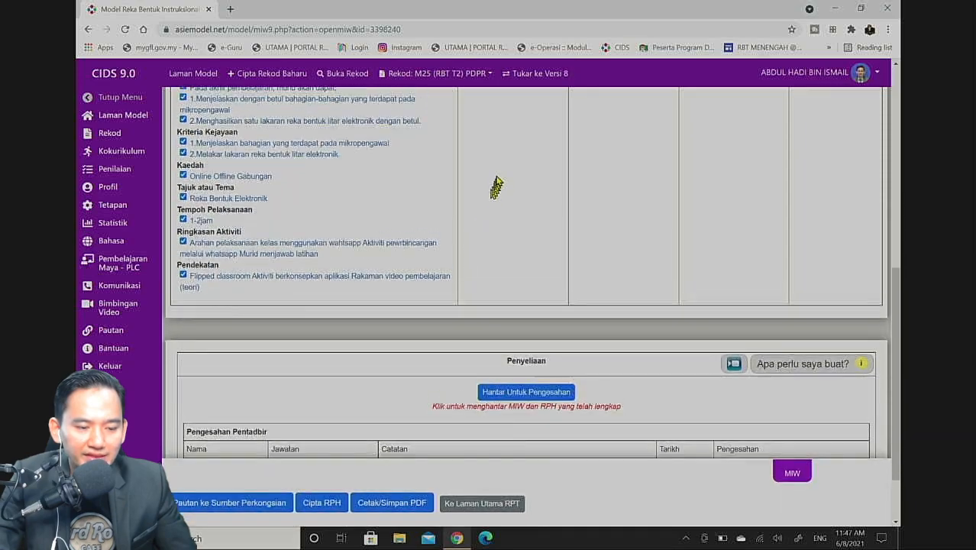
scroll(489, 187, "up", 4)
scroll(484, 187, "down", 1)
left_click_drag(895, 256, 896, 283)
left_click_drag(896, 365, 896, 238)
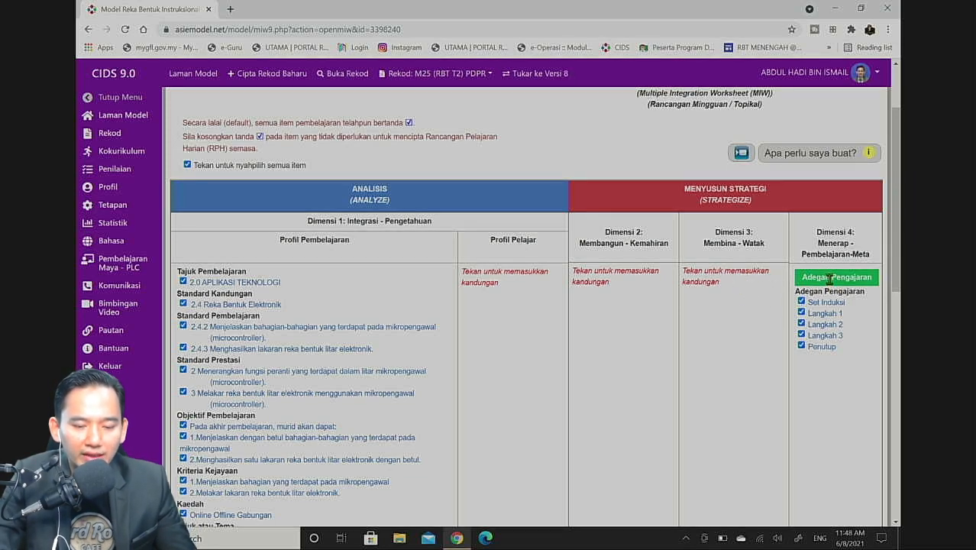
scroll(874, 313, "up", 2)
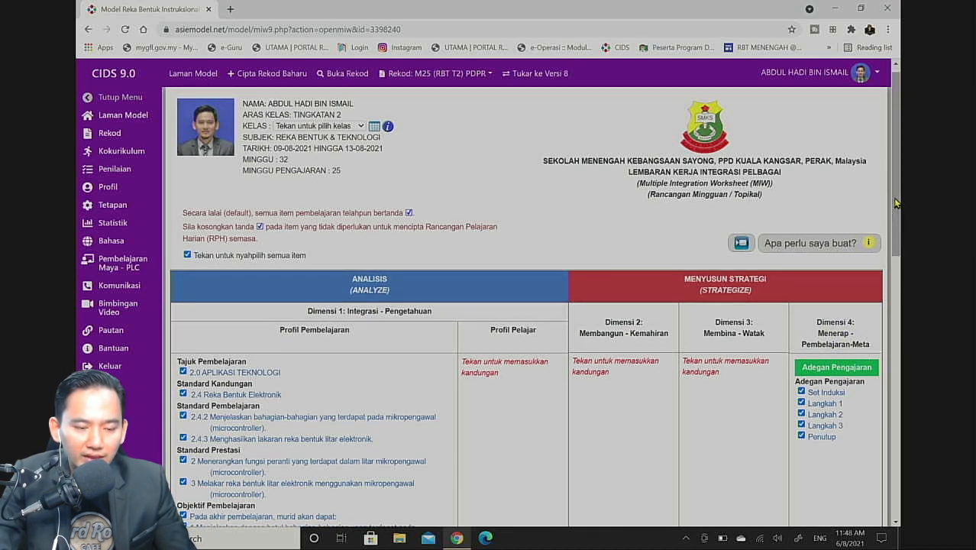
scroll(897, 202, "up", 1)
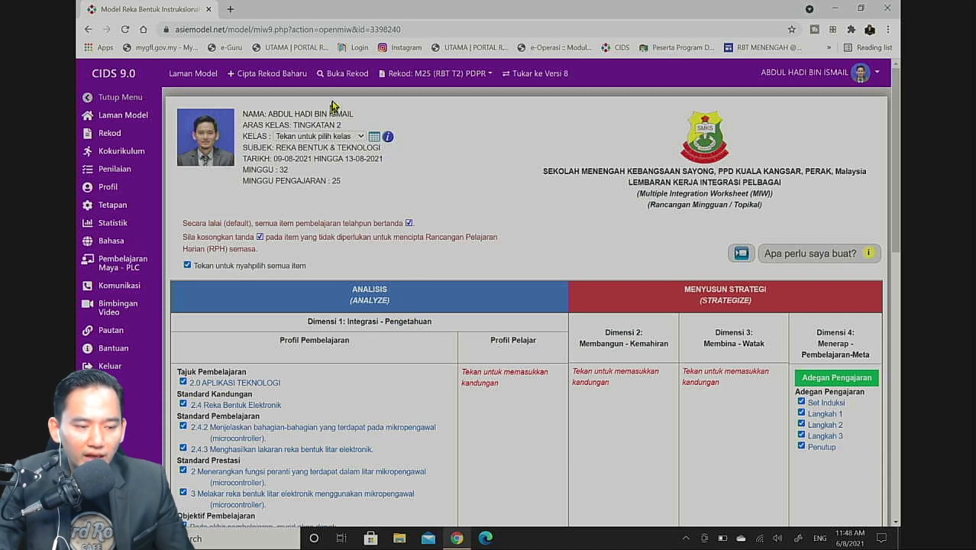
left_click_drag(897, 137, 894, 422)
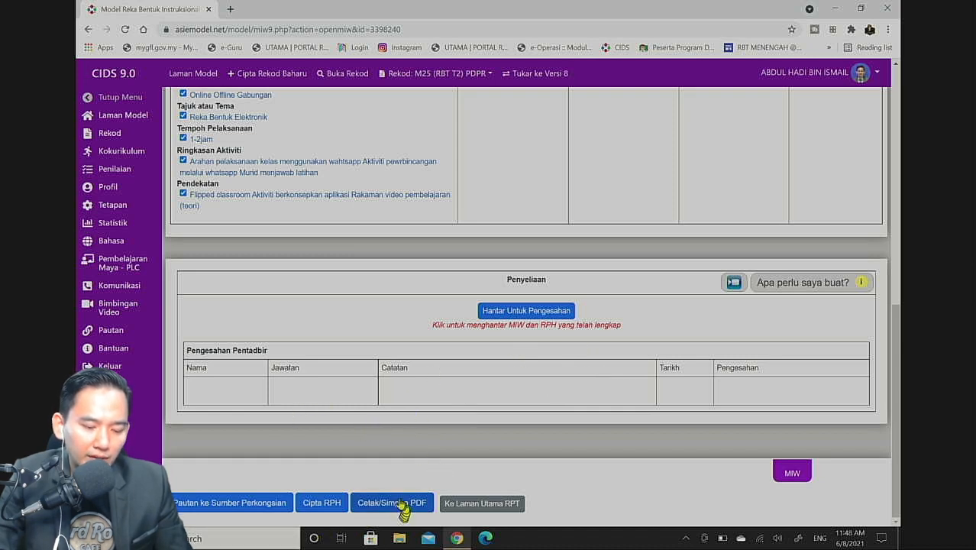
left_click(792, 473)
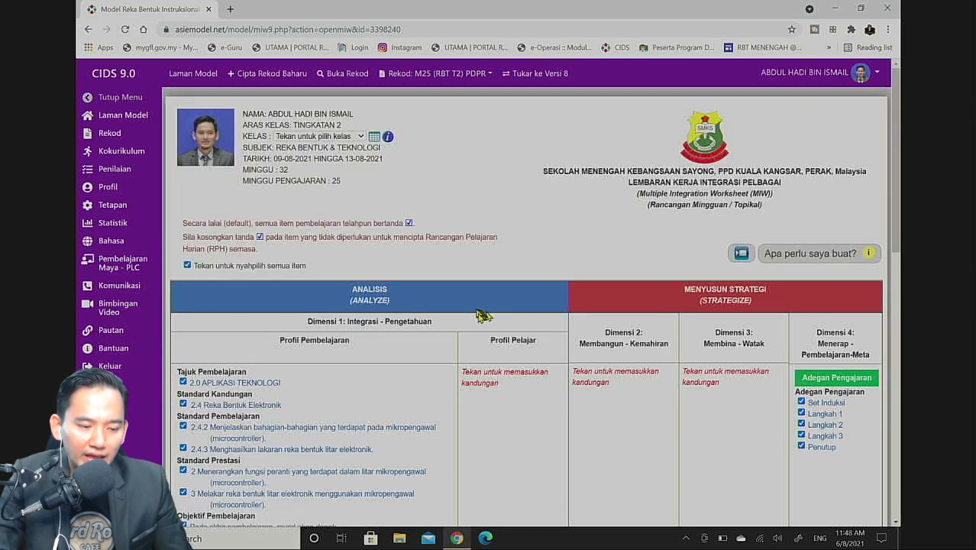
- Open the worksheet's Profil Pembelajaran aspect for editing and bring up its learning content items
scroll(643, 367, "down", 2)
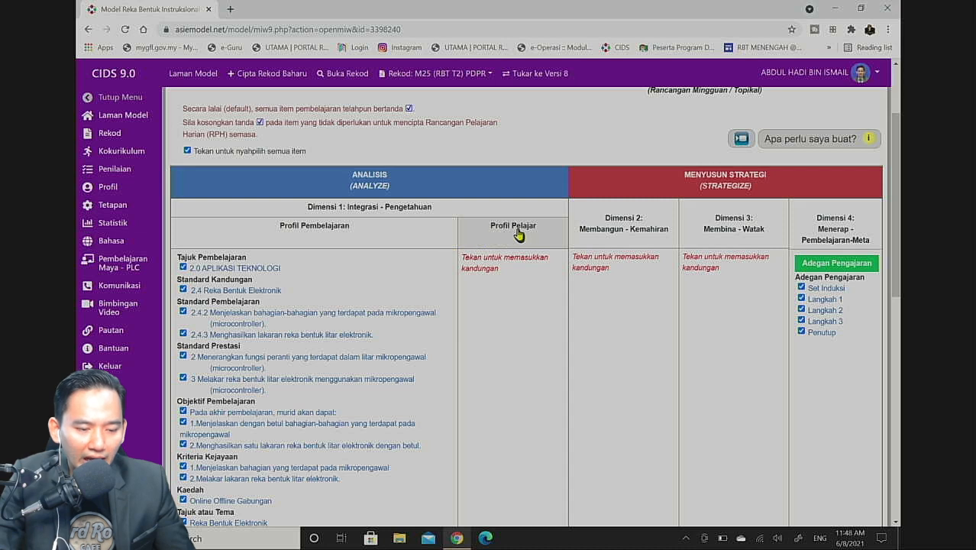
left_click(345, 232)
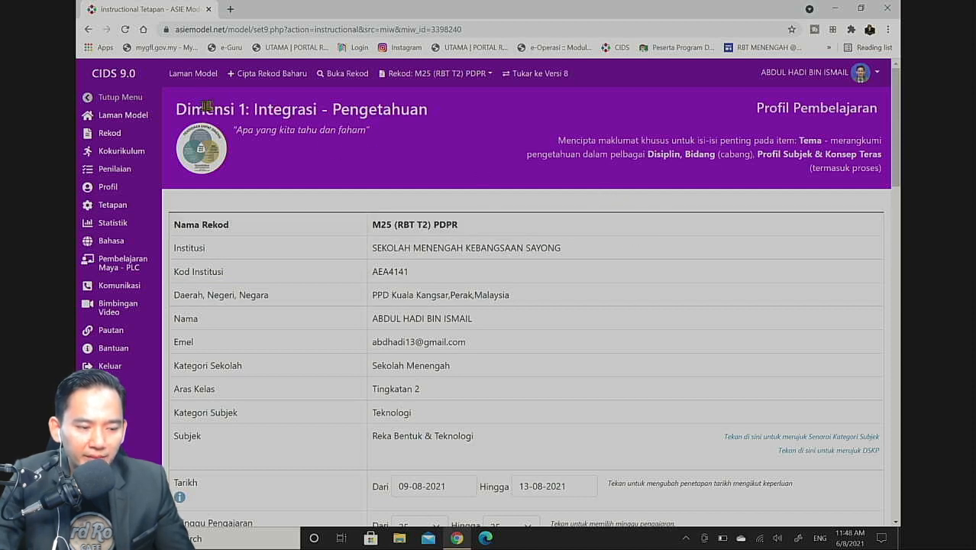
scroll(496, 214, "down", 5)
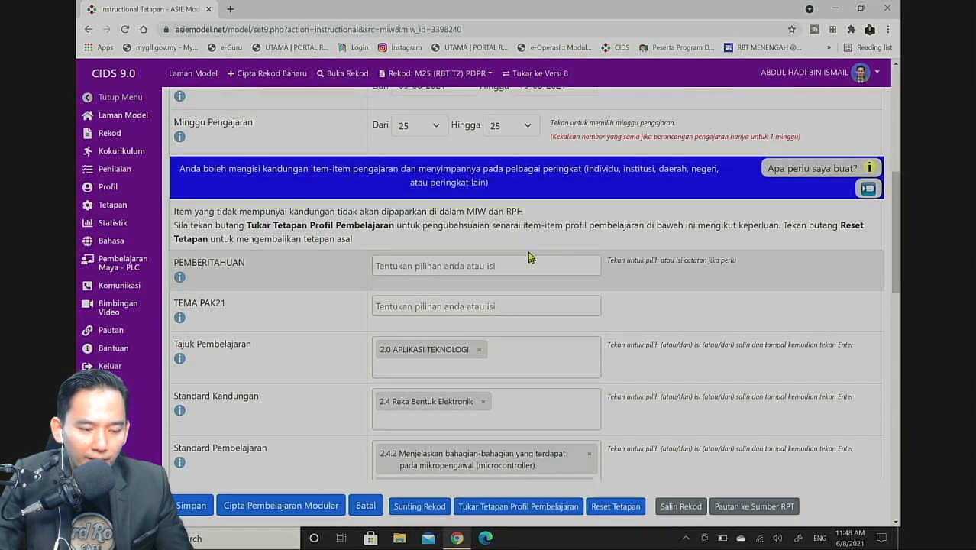
scroll(375, 265, "down", 2)
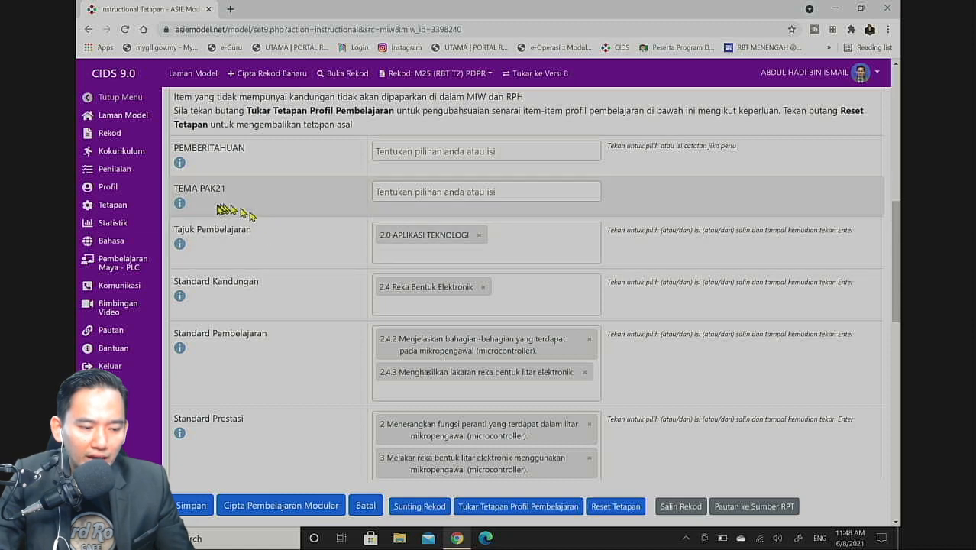
- Set TEMA PAK21 to "Literasi Elemen Merentas Kurikulum (pendekatan pelbagai disiplin untuk pilihan kerjaya)"
mouse_move(188, 210)
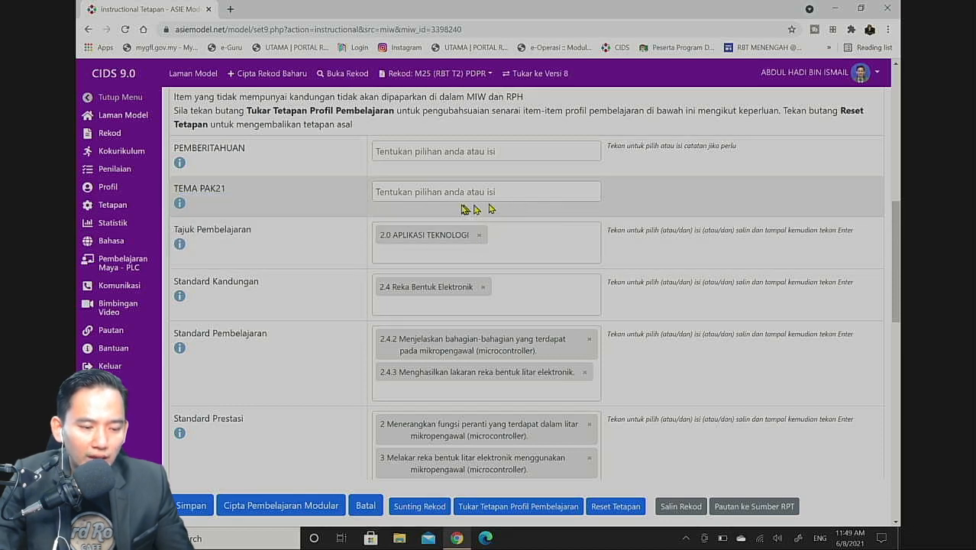
left_click(428, 192)
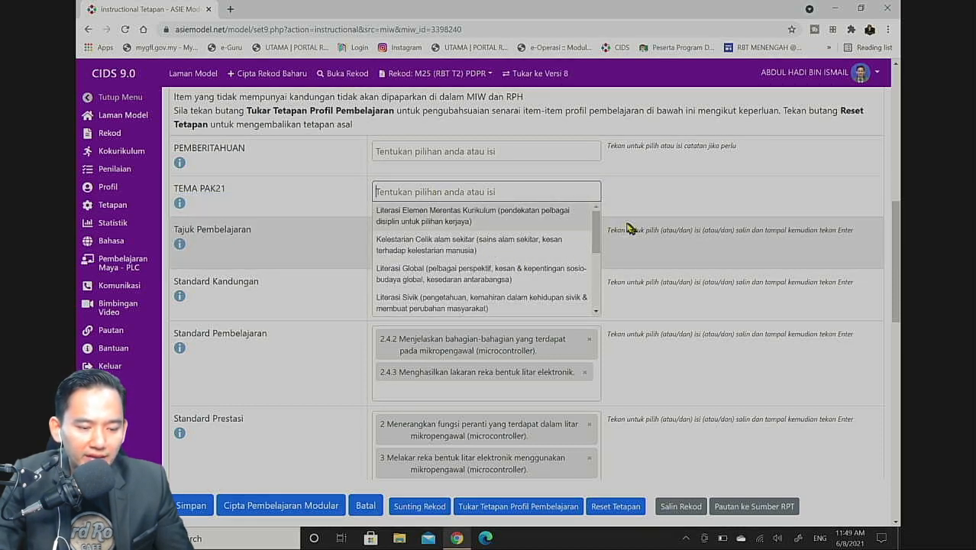
left_click_drag(597, 226, 607, 287)
scroll(481, 229, "up", 3)
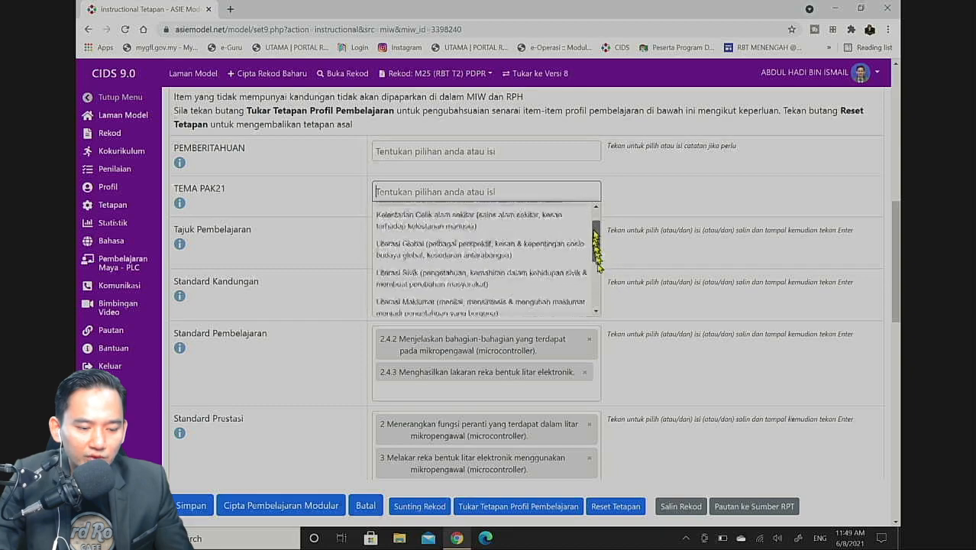
left_click(433, 216)
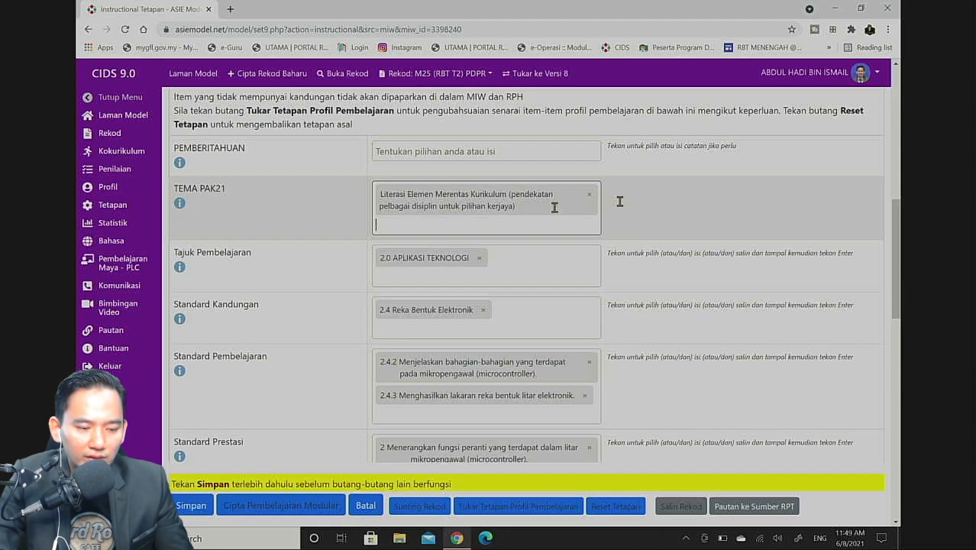
- Review the remaining Profil Pembelajaran items and save the content of this aspect
scroll(691, 211, "down", 2)
scroll(794, 224, "down", 1)
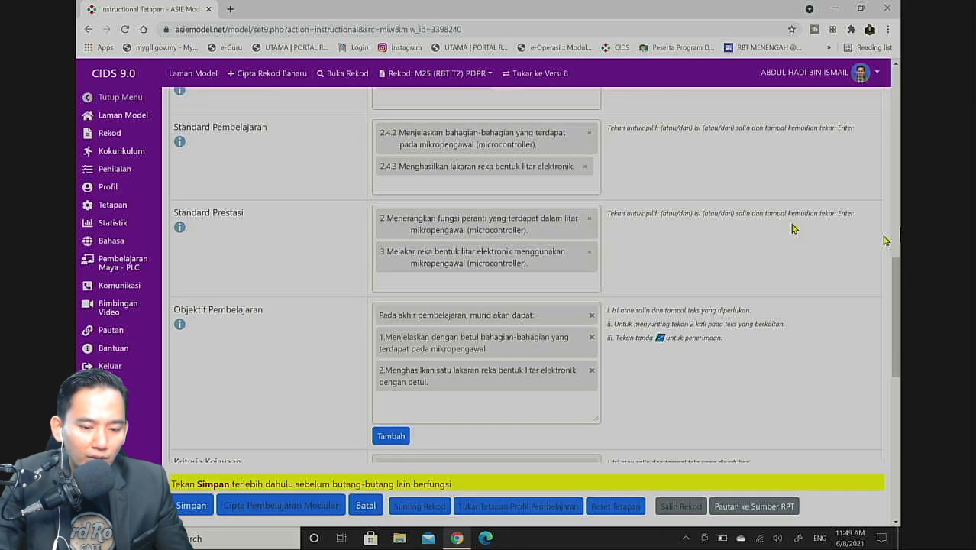
scroll(795, 225, "down", 7)
scroll(226, 449, "down", 3)
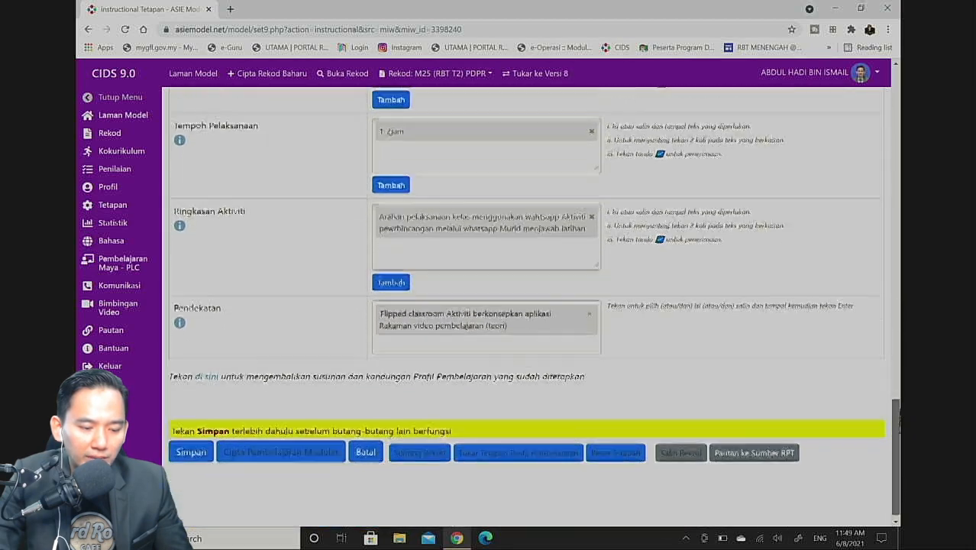
left_click(191, 443)
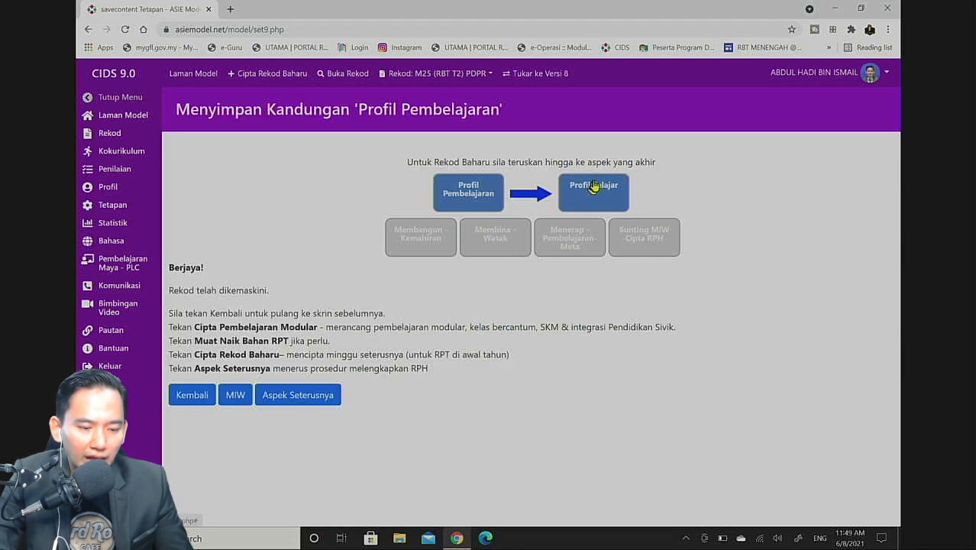
- Continue to the Profil Pelajar aspect and save its existing readiness and media content
left_click(595, 189)
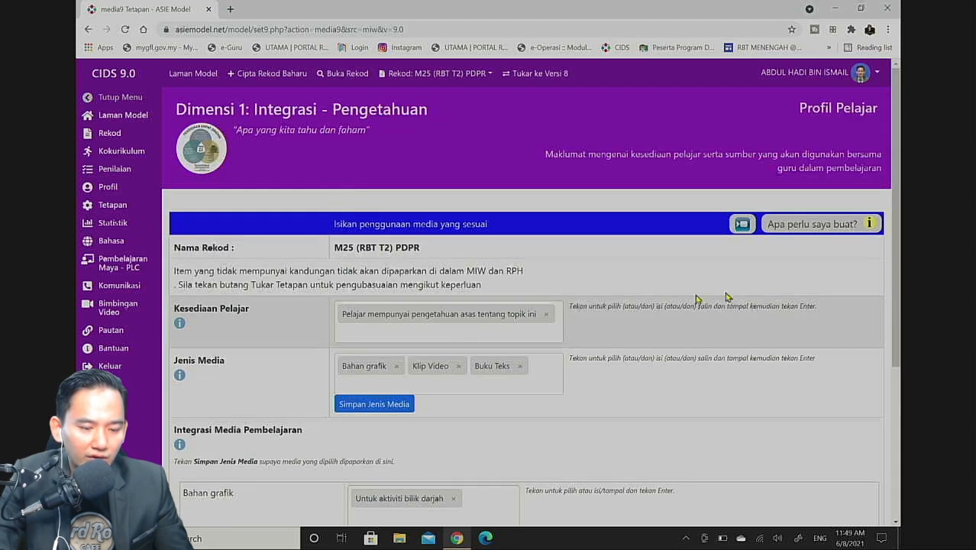
left_click_drag(895, 207, 895, 358)
left_click(191, 459)
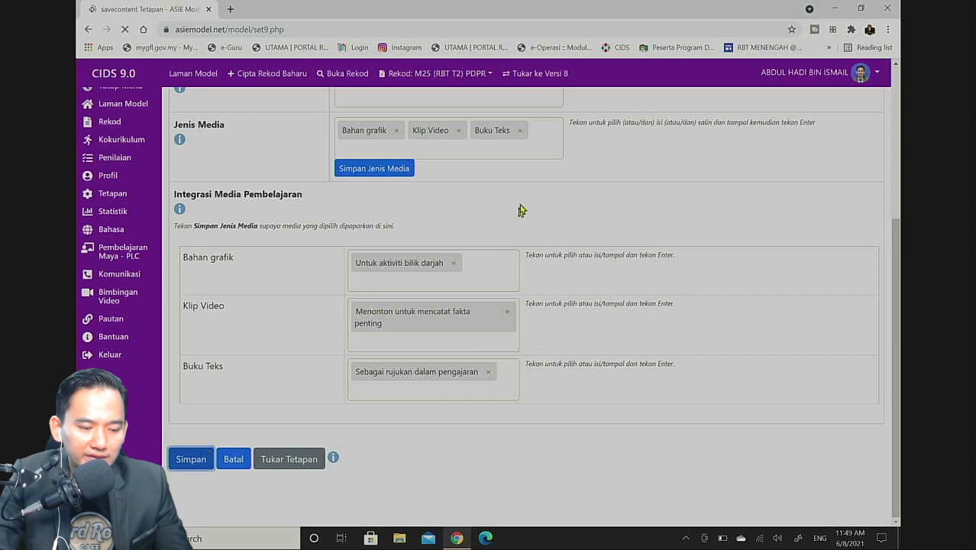
- In the Membangun - Kemahiran aspect, set Kreativiti to "Menjana idea yang menghasilkan inovasi unik, berguna dan berkualiti" and Pemikiran kritis to CRI1
left_click(631, 194)
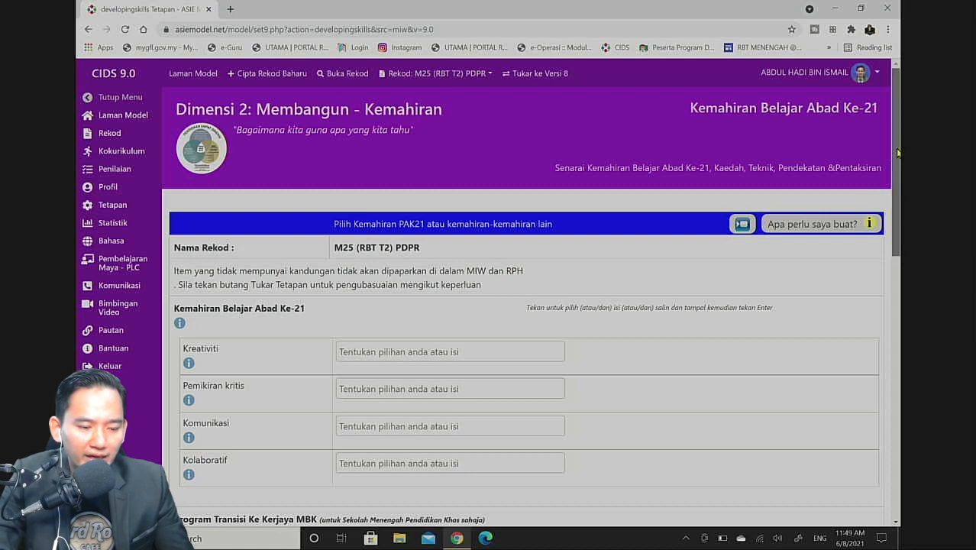
scroll(895, 168, "down", 1)
scroll(898, 248, "down", 1)
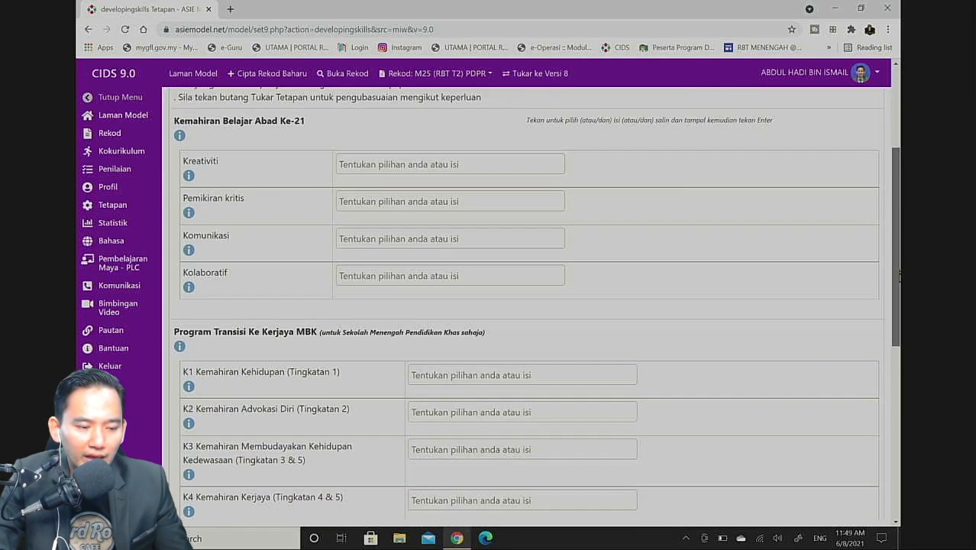
left_click(401, 163)
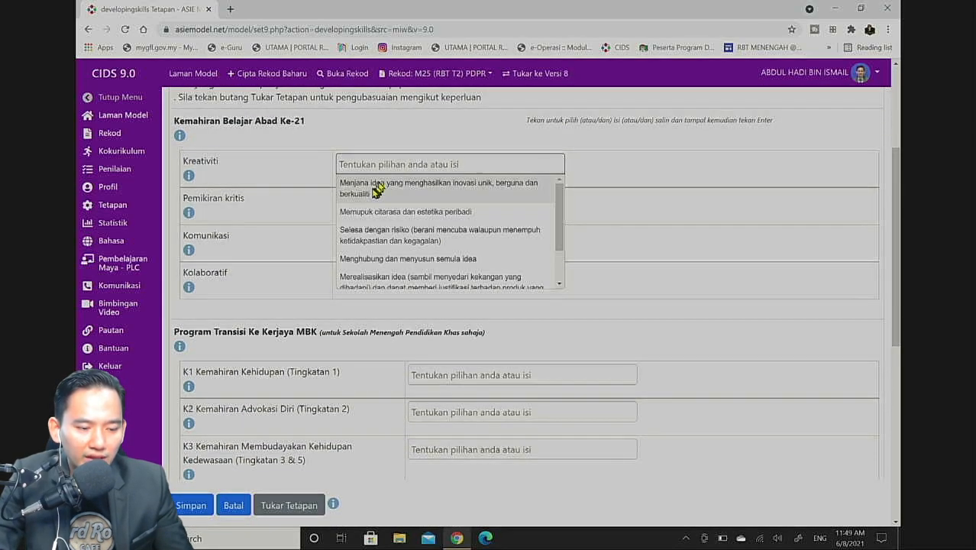
left_click(367, 188)
left_click(360, 226)
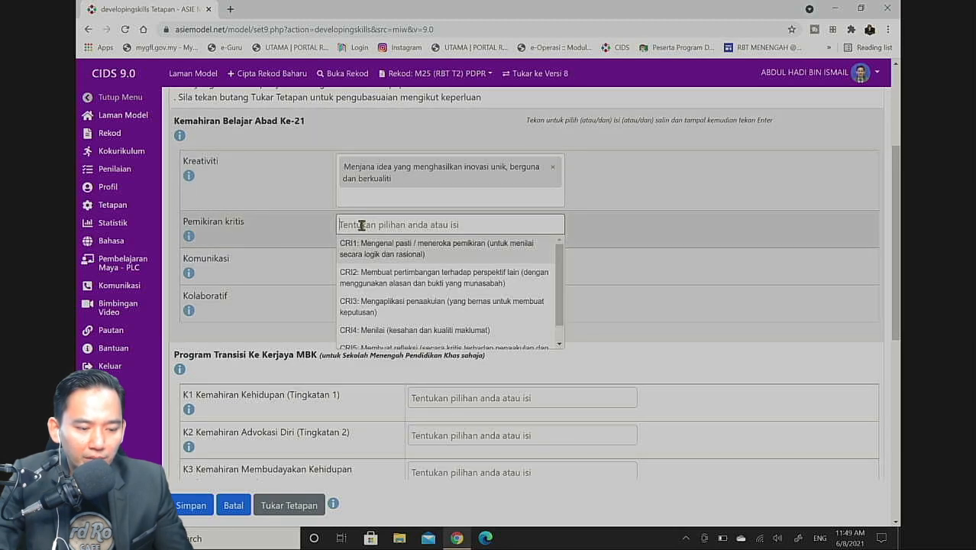
left_click(371, 251)
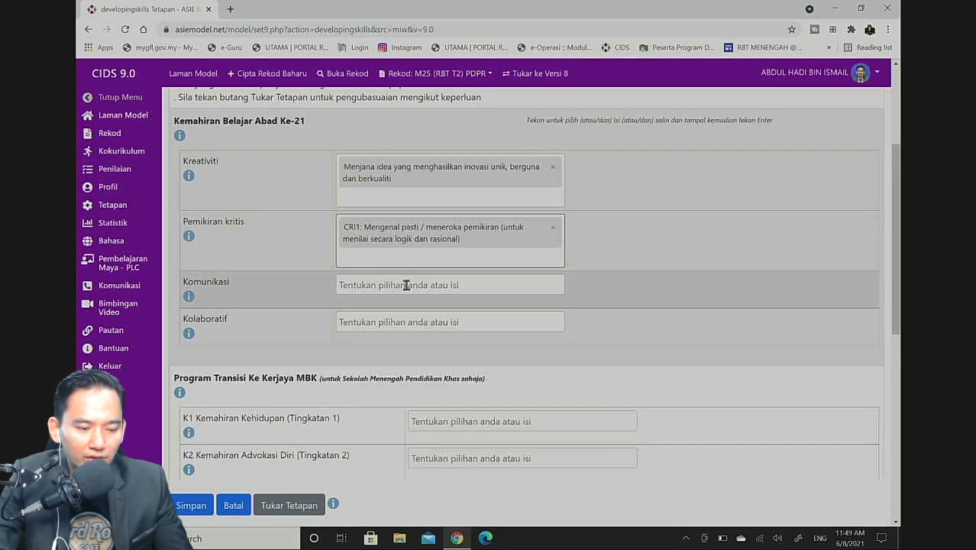
- Set Komunikasi to COM2 and Kolaboratif to COL1 in the Kemahiran Belajar Abad Ke-21 section
left_click(376, 286)
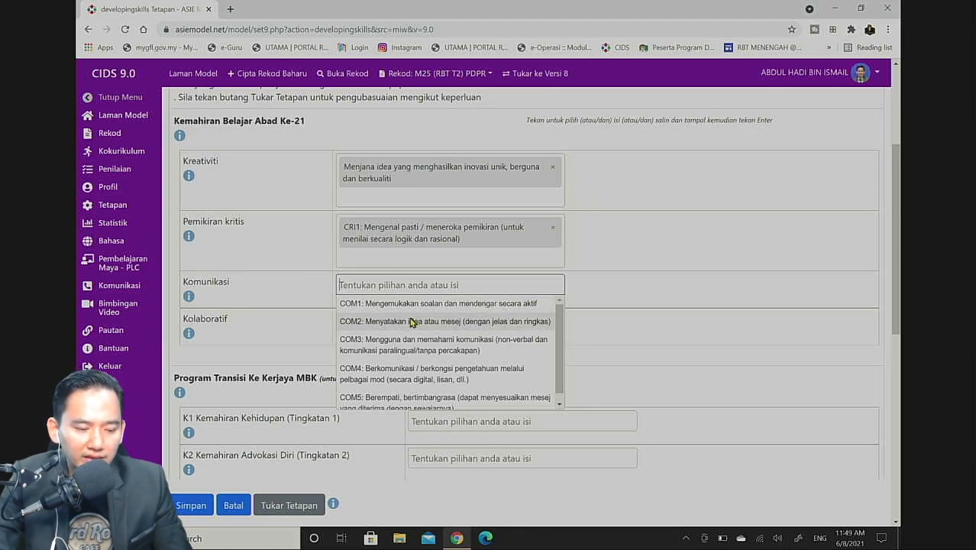
left_click(392, 322)
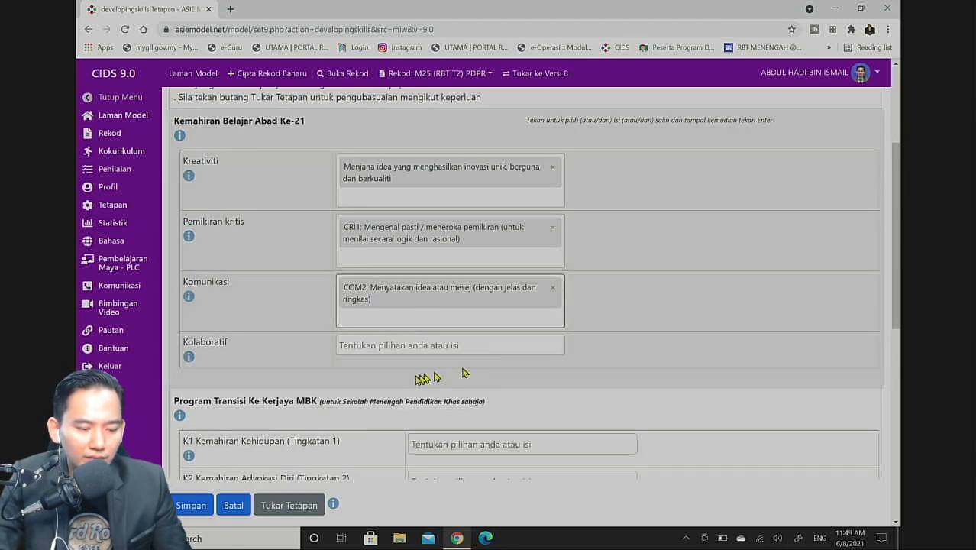
left_click(385, 353)
left_click(386, 372)
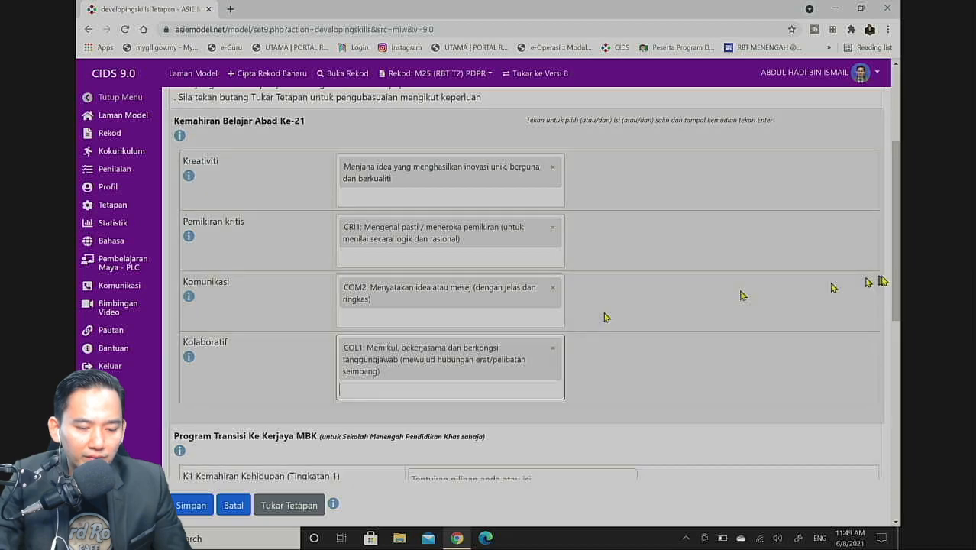
- Review the remaining method and assessment items and save the Membangun - Kemahiran content
scroll(896, 250, "down", 5)
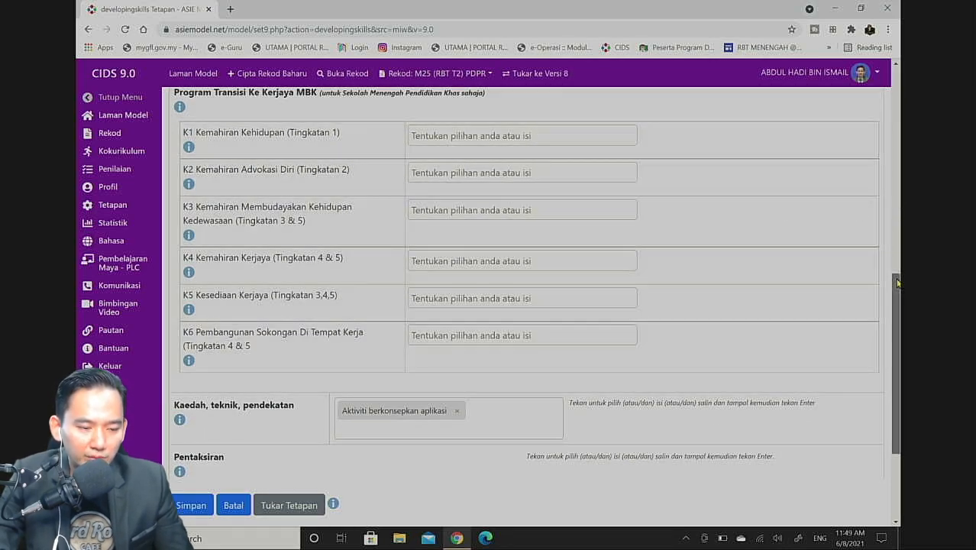
scroll(462, 192, "up", 1)
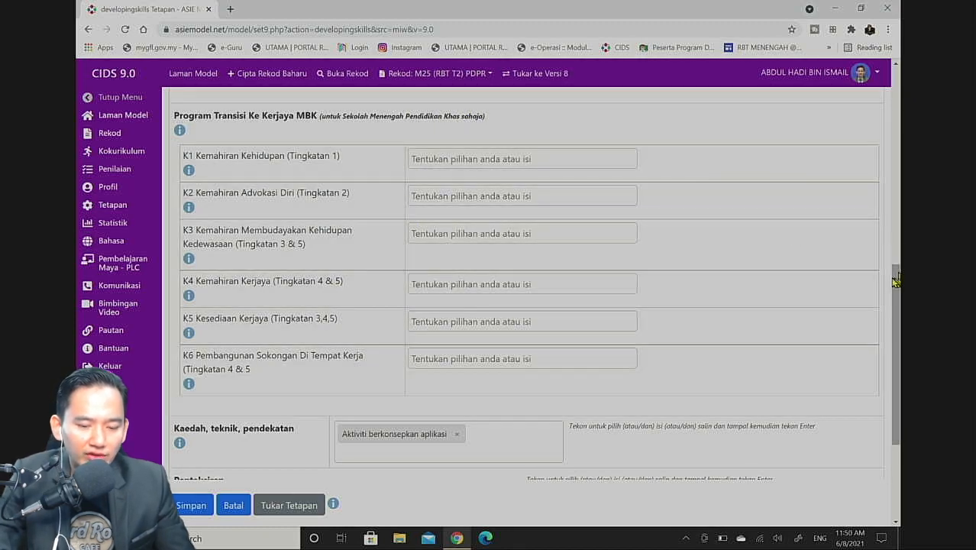
left_click_drag(895, 280, 885, 397)
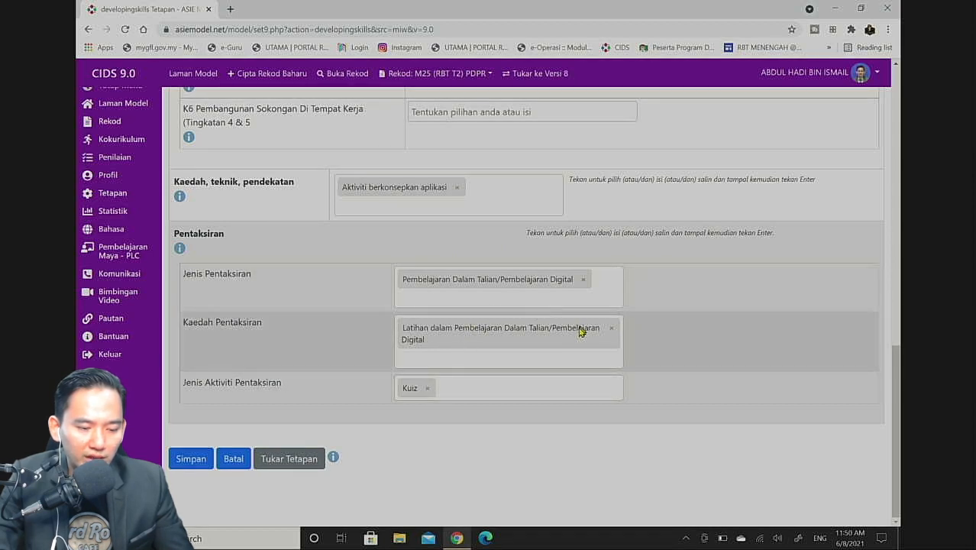
left_click(191, 459)
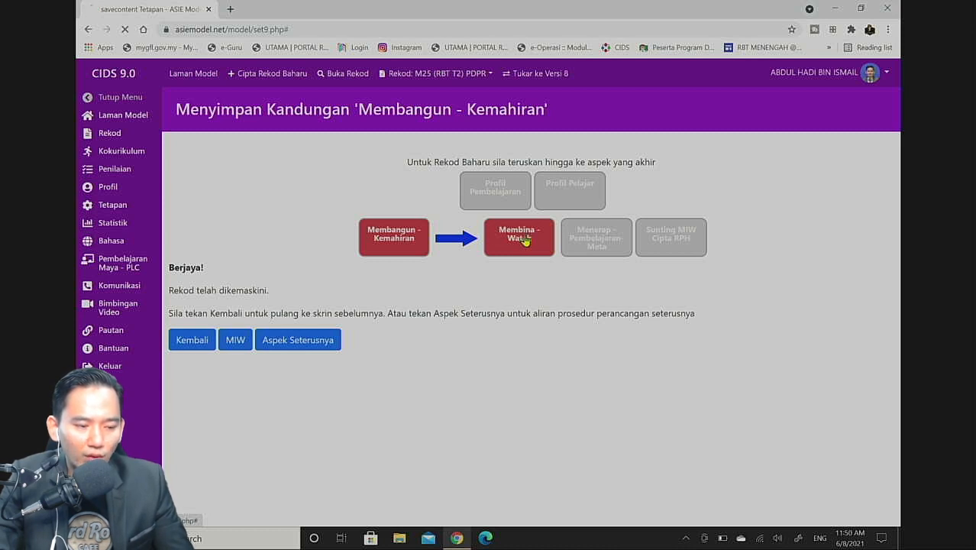
- In Membina - Watak, set Kesedaran to "Memberi perhatian", Rasa ingin tahu to CUR2 and Keberanian to "Bersedia untuk menilai seseorang secara rasional"
left_click(522, 238)
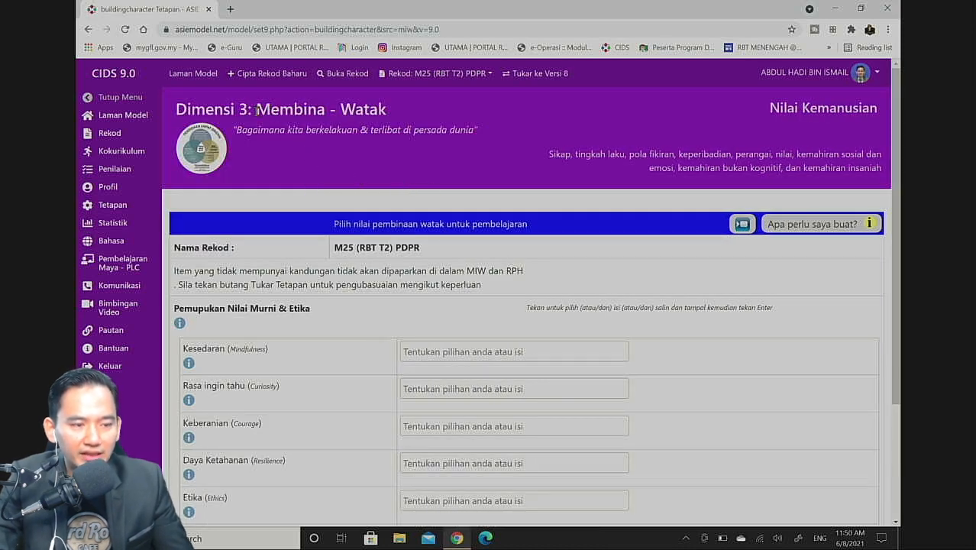
left_click_drag(894, 203, 894, 298)
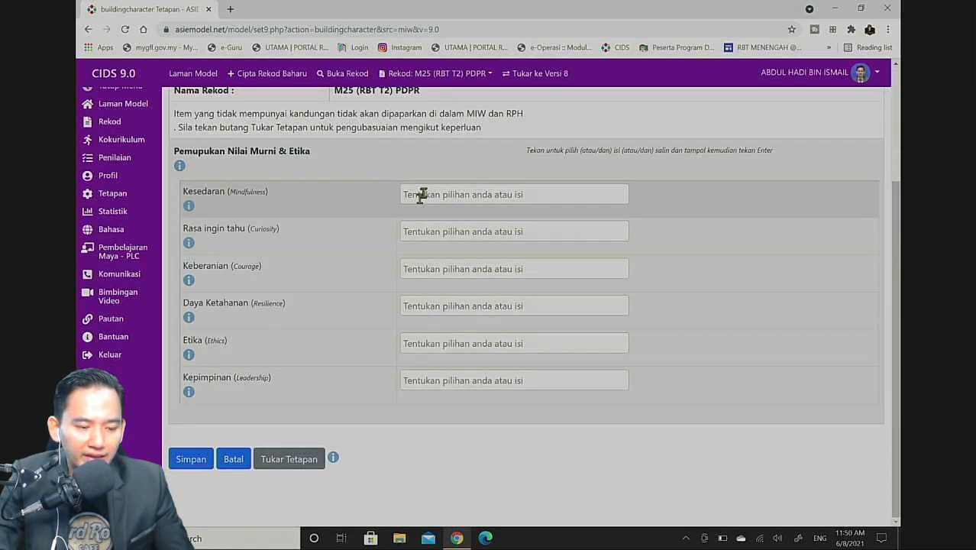
left_click(424, 193)
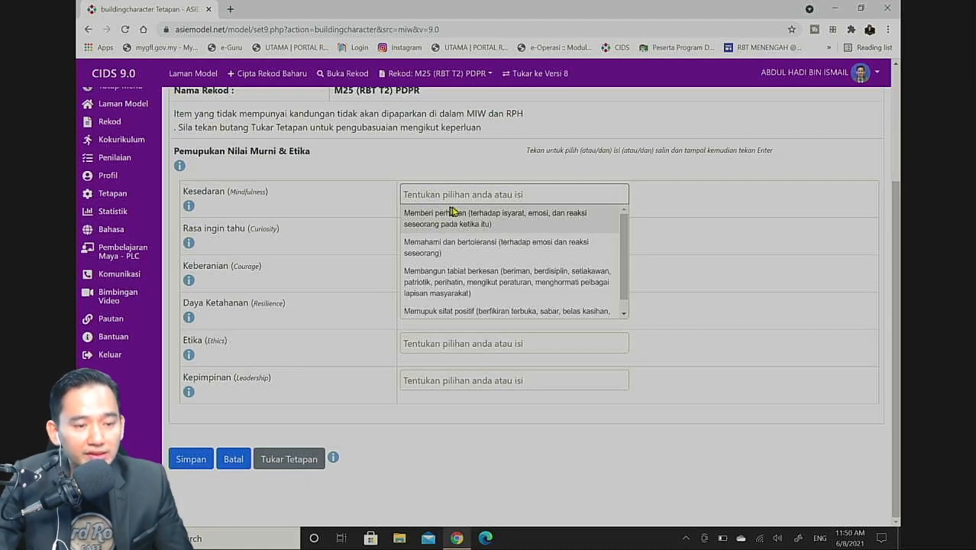
left_click(448, 219)
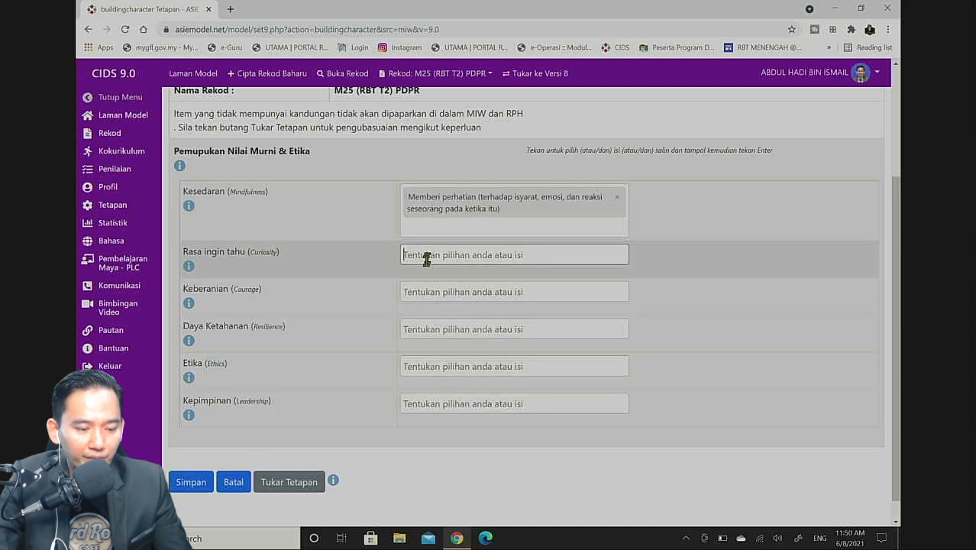
left_click(407, 255)
left_click(425, 293)
left_click(428, 302)
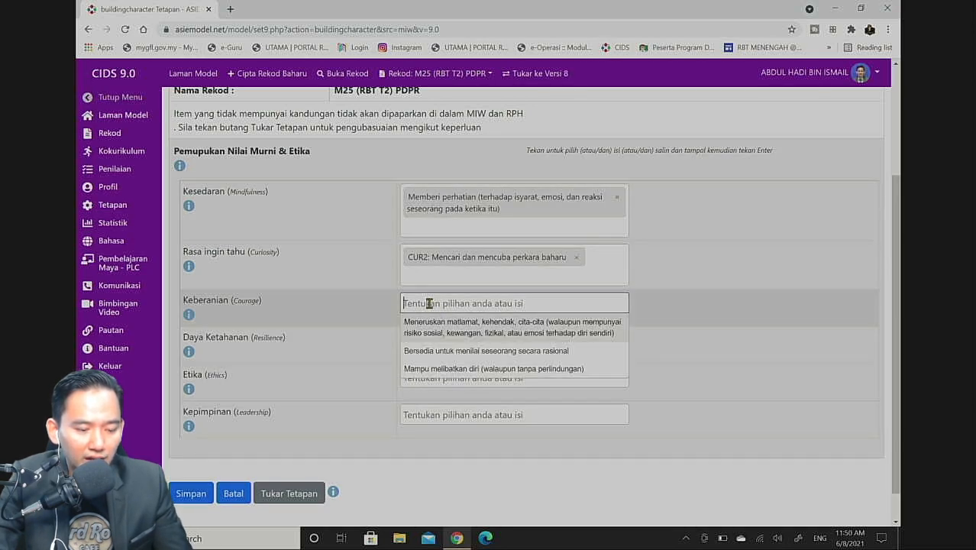
left_click(447, 352)
- Set Daya Ketahanan to "Mengurus tekanan", Etika to "Membuat keputusan" and Kepimpinan to "Bekerjasama (dengan orang lain secara hormat dan beretika)"
scroll(726, 298, "down", 2)
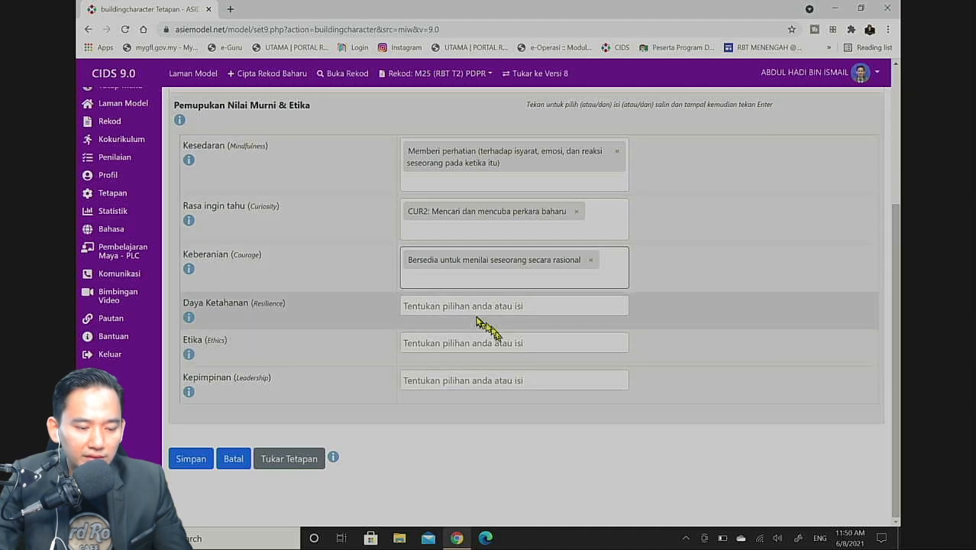
left_click(475, 313)
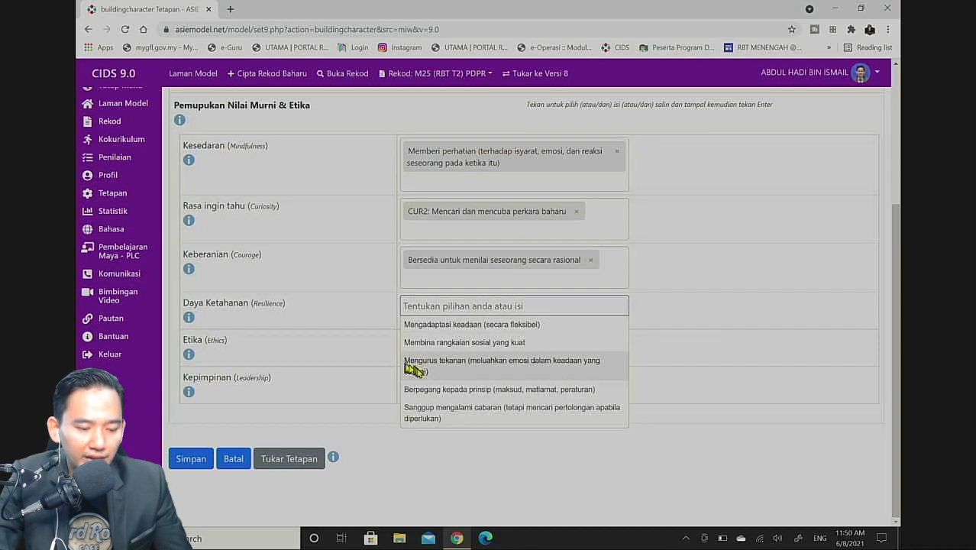
left_click(416, 362)
left_click(433, 366)
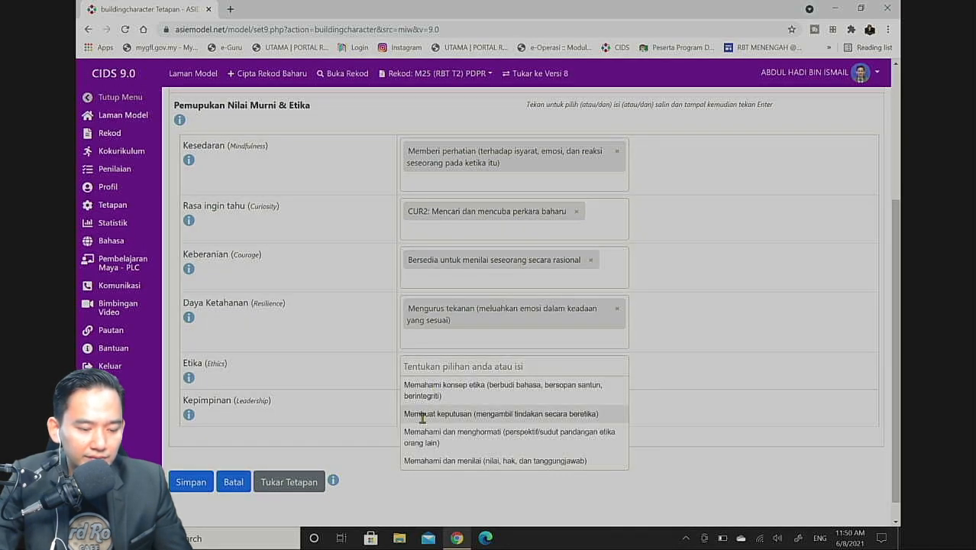
left_click(428, 413)
left_click(435, 426)
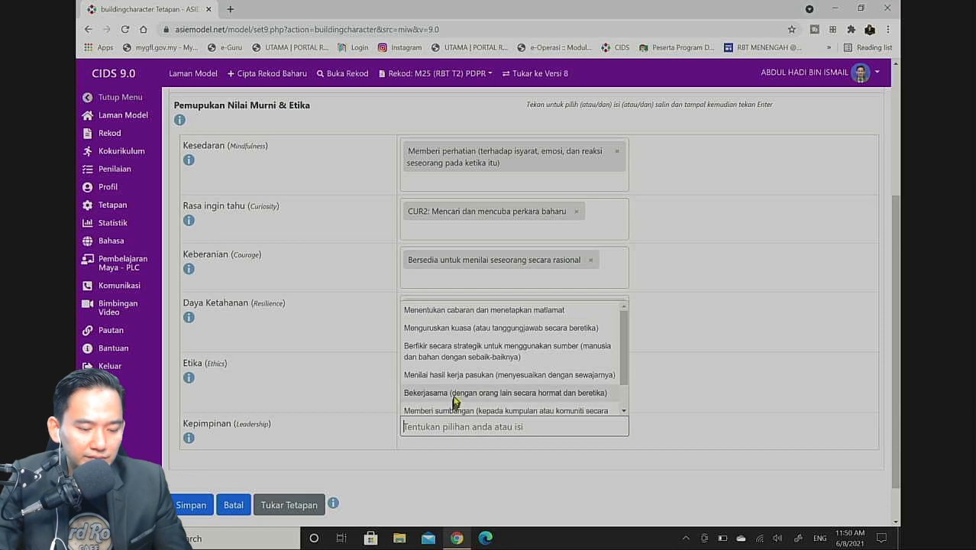
left_click(453, 394)
- Save the Membina - Watak content and continue to the Menerap - Pembelajaran-Meta aspect
left_click_drag(893, 304, 894, 347)
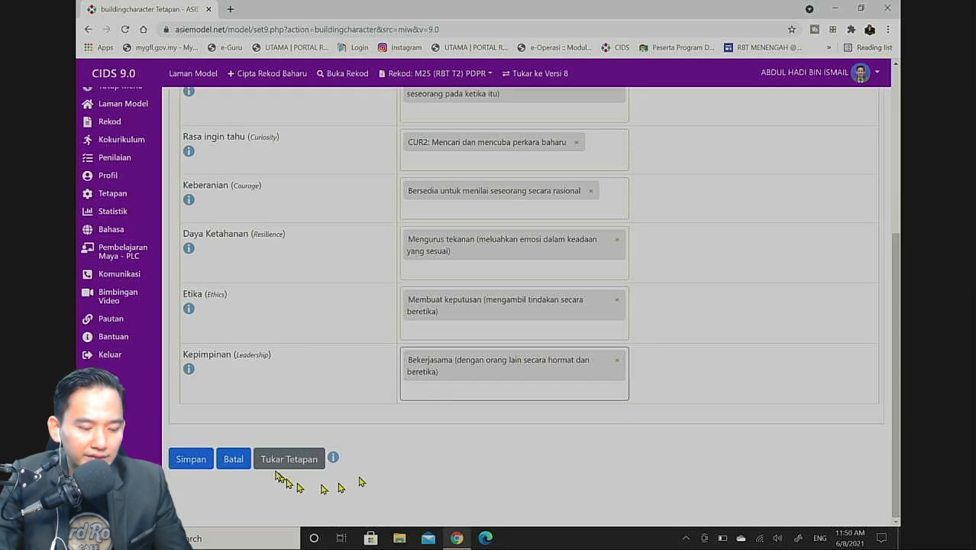
left_click(191, 458)
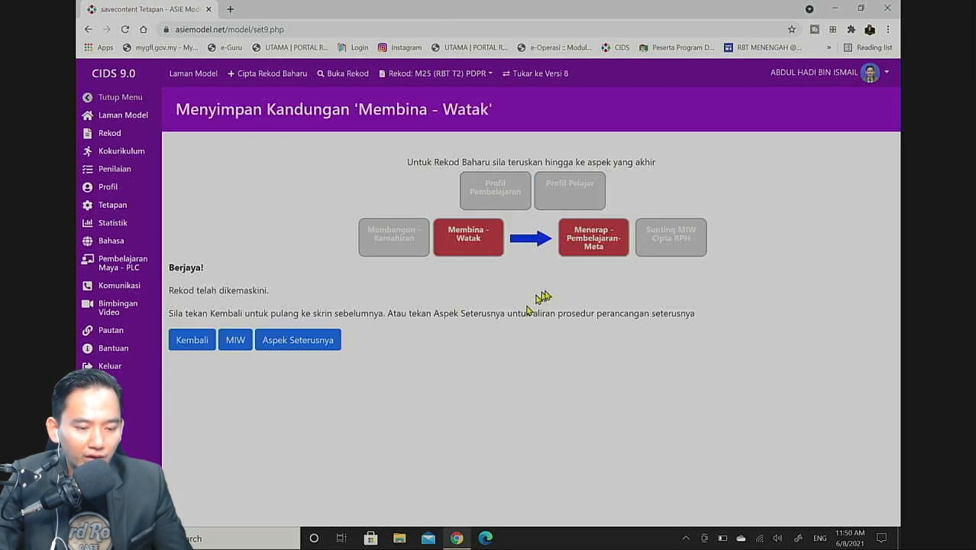
left_click(597, 239)
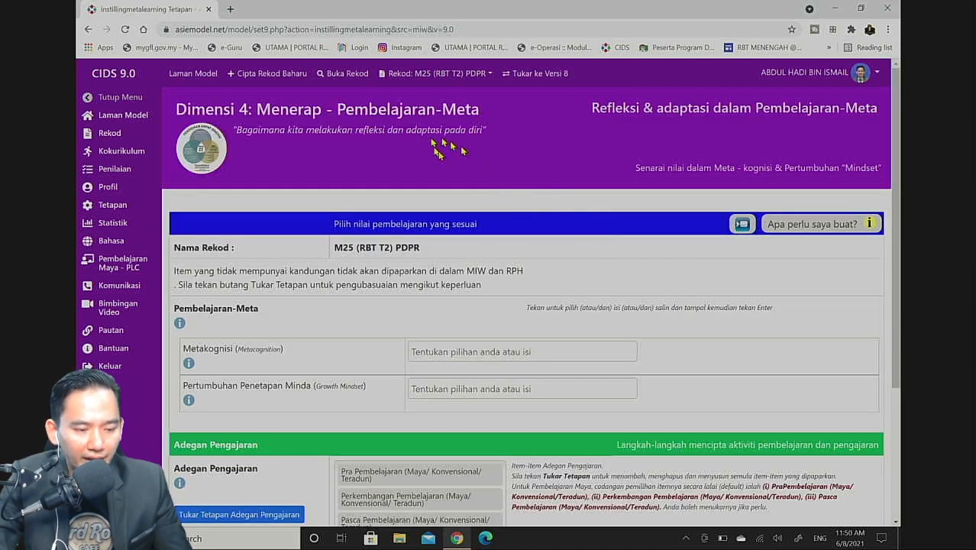
- Set Metakognisi to "Menentukan matlamat" and Pertumbuhan Penetapan Minda to "Belajar dari kesilapan"
left_click_drag(897, 180, 897, 252)
left_click(442, 253)
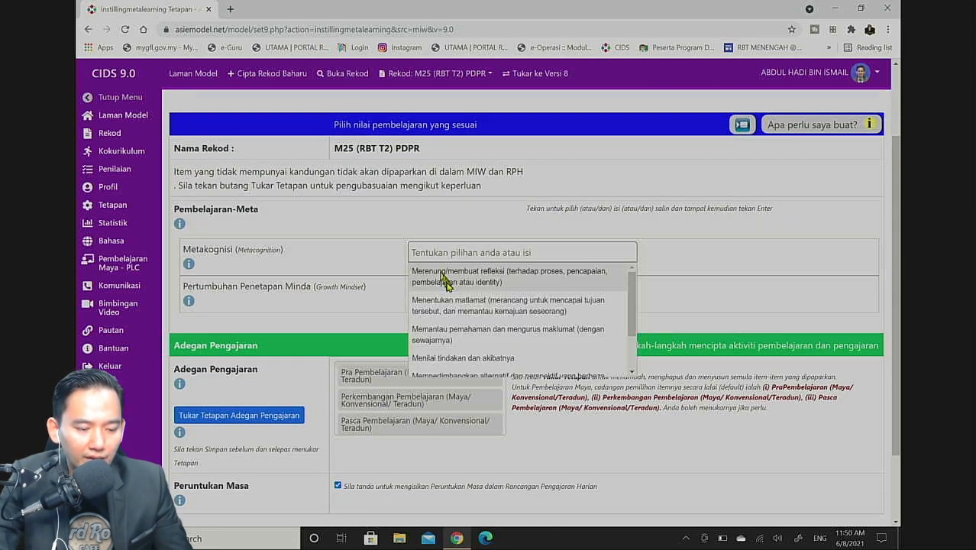
left_click(443, 303)
left_click(443, 311)
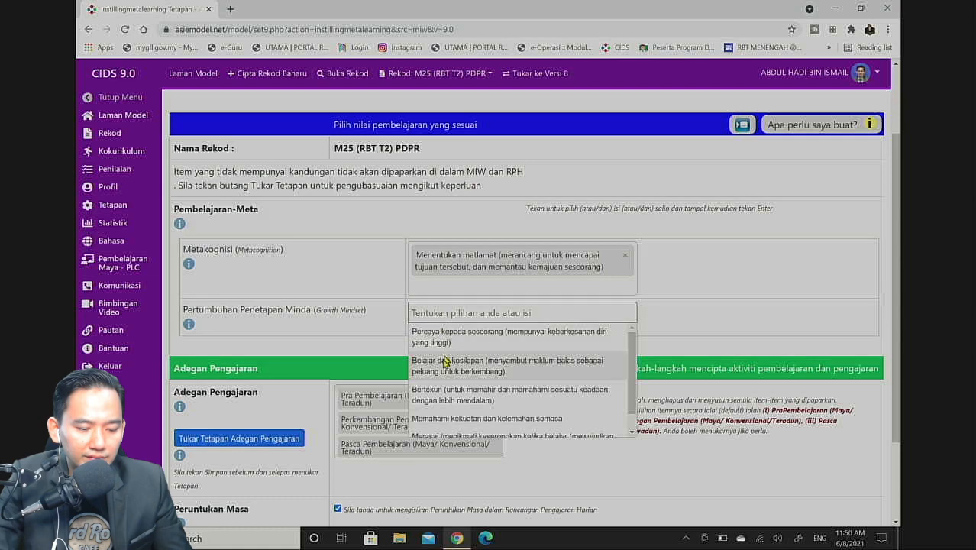
left_click(445, 361)
- Try to open the Adegan Pengajaran settings, and save the Menerap - Pembelajaran-Meta content
left_click_drag(893, 267, 889, 355)
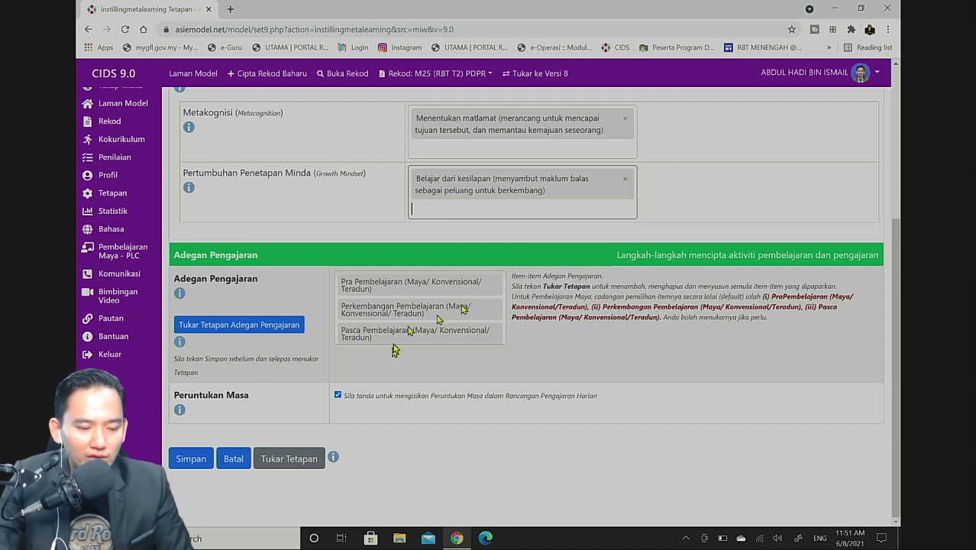
left_click(262, 329)
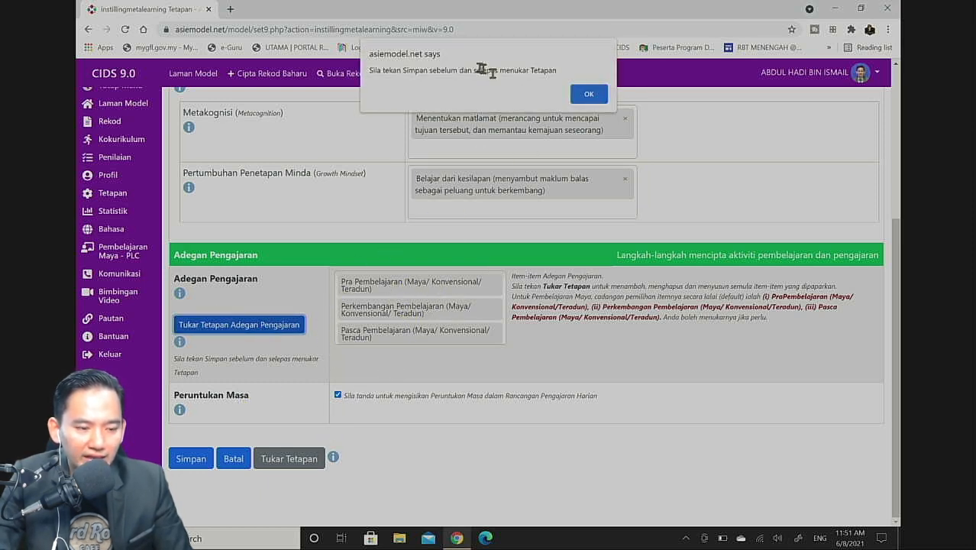
left_click(588, 96)
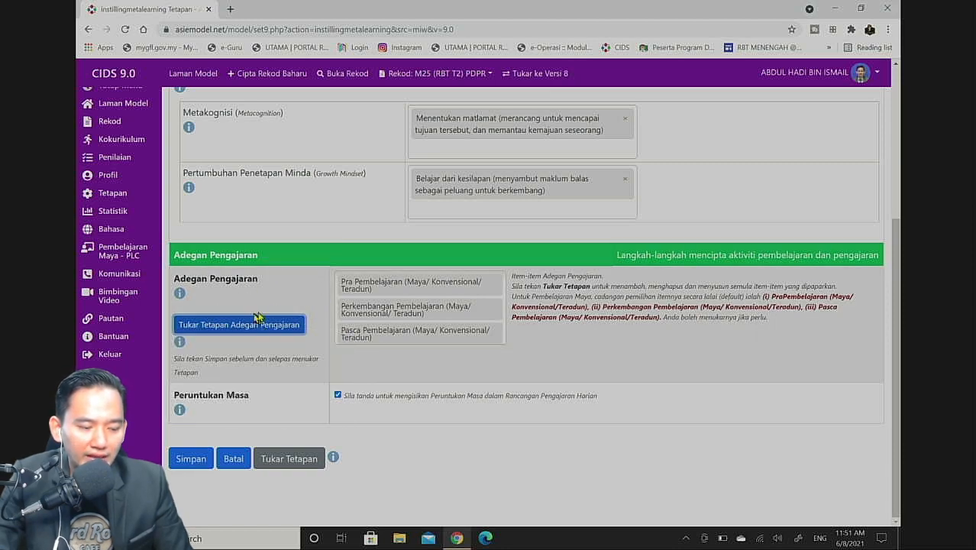
scroll(378, 386, "up", 1)
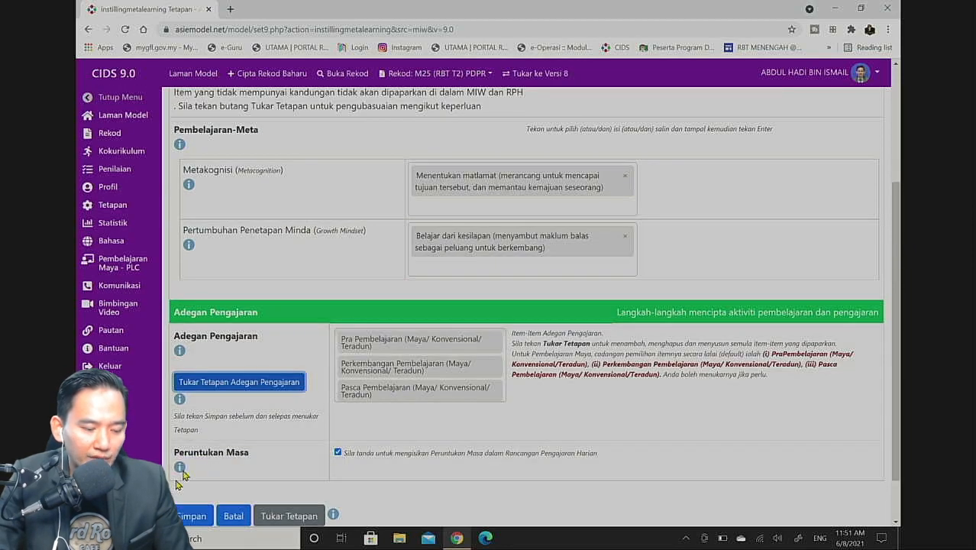
scroll(368, 355, "down", 1)
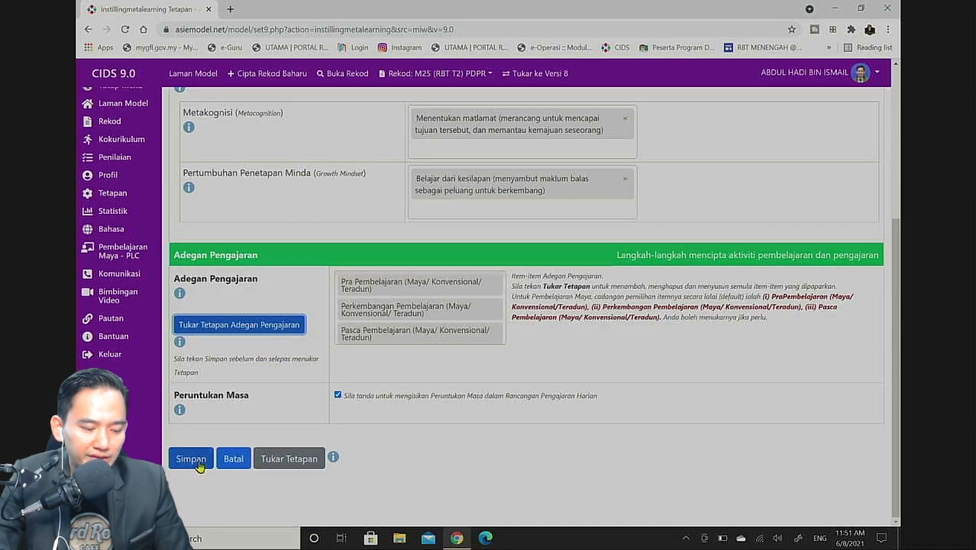
left_click(192, 460)
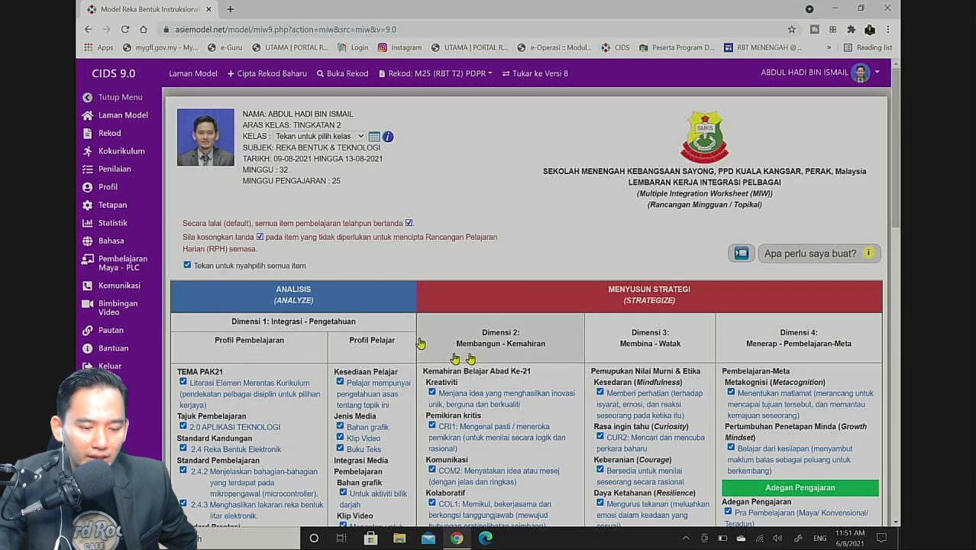
- Review the MIW worksheet, reopen Dimensi 4: Menerap - Pembelajaran-Meta from it and open the Adegan Pengajaran settings
scroll(419, 344, "down", 3)
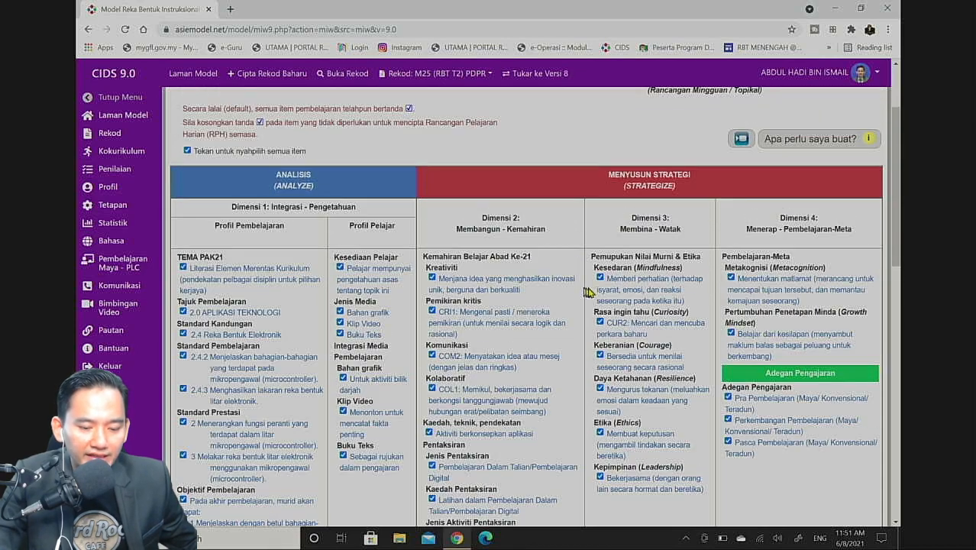
scroll(588, 292, "down", 3)
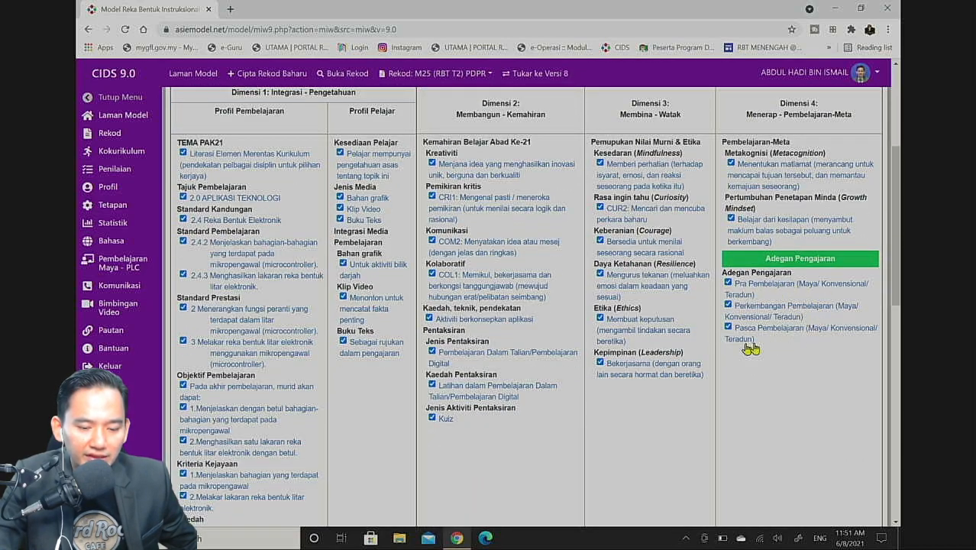
left_click(802, 106)
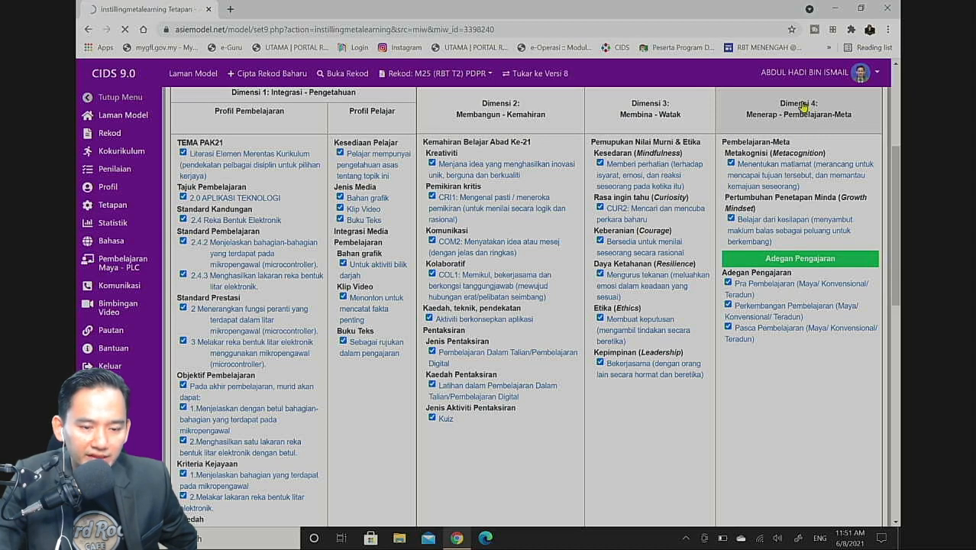
scroll(375, 420, "down", 6)
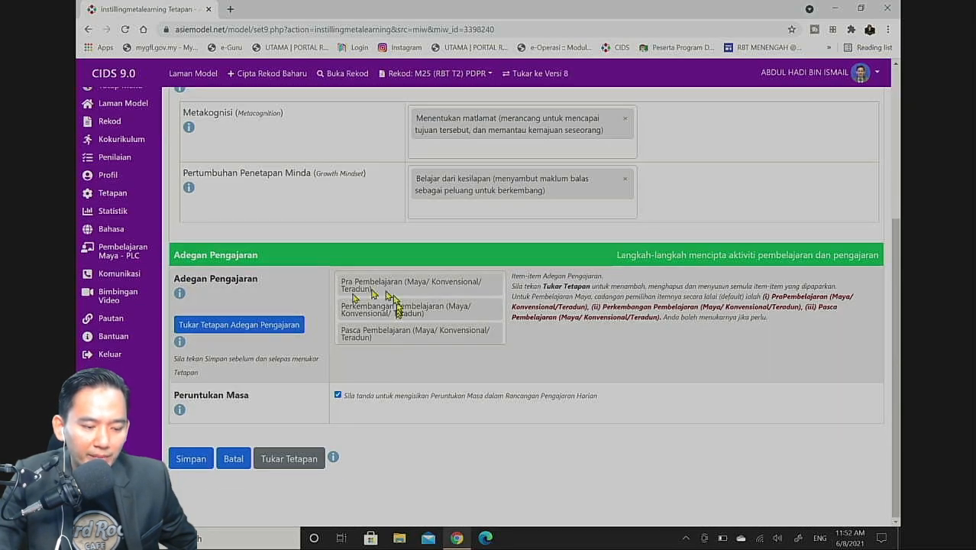
left_click(294, 324)
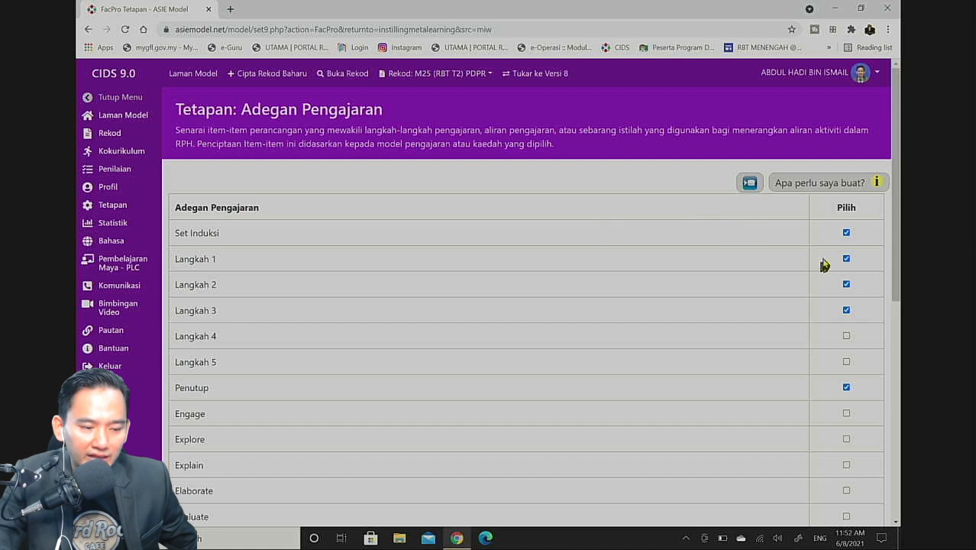
- Select only the Pra, Perkembangan and Pasca Pembelajaran items for Adegan Pengajaran and save the settings for Semua Rekod Baharu
scroll(823, 260, "down", 1)
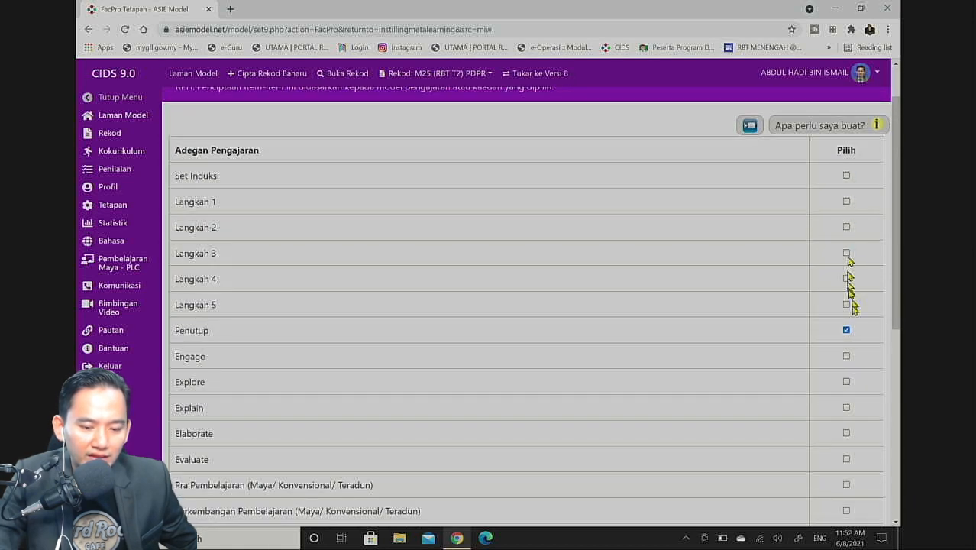
scroll(710, 339, "down", 3)
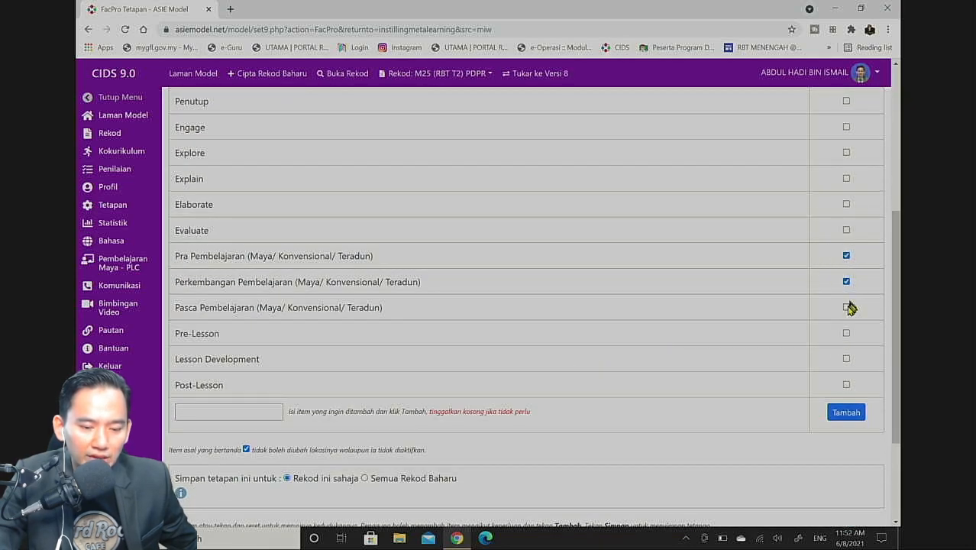
scroll(571, 348, "down", 2)
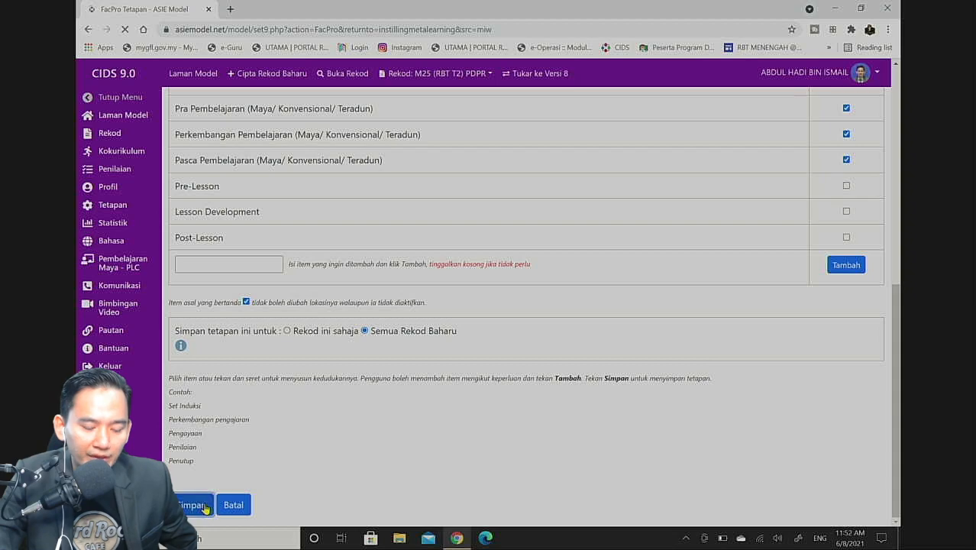
- Return to Menerap - Pembelajaran-Meta, save its content and continue to Sunting MIW & Cipta RPH
left_click(200, 214)
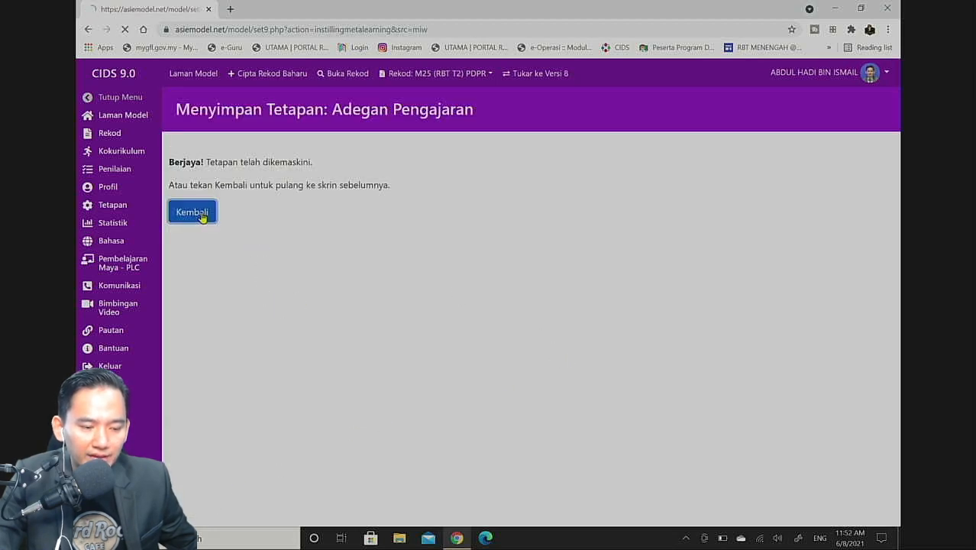
scroll(490, 268, "down", 3)
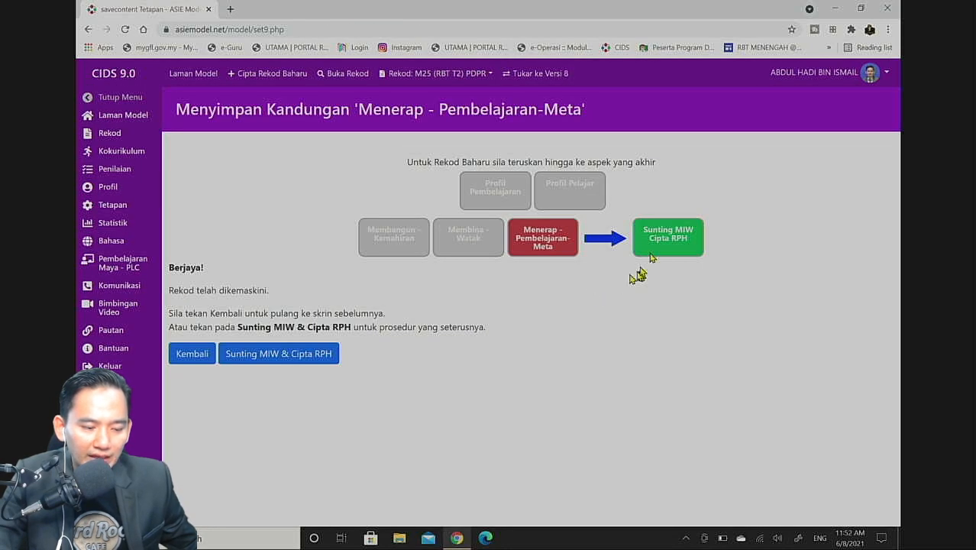
left_click(668, 239)
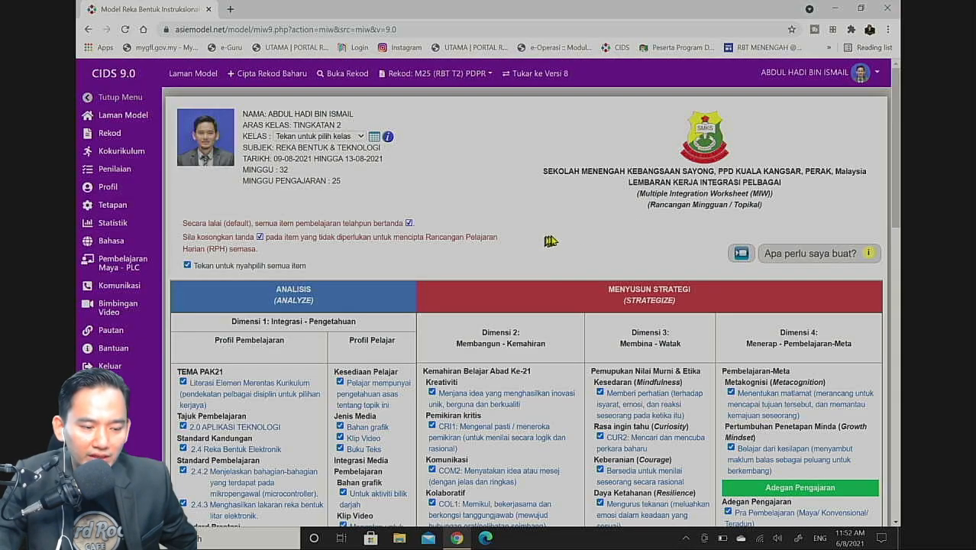
- Set the worksheet's class from the Julai 2021 timetable to the Isnin 10:10 AM - 11:10 AM slot of 2 N(B) @ 2ZB
scroll(561, 222, "down", 3)
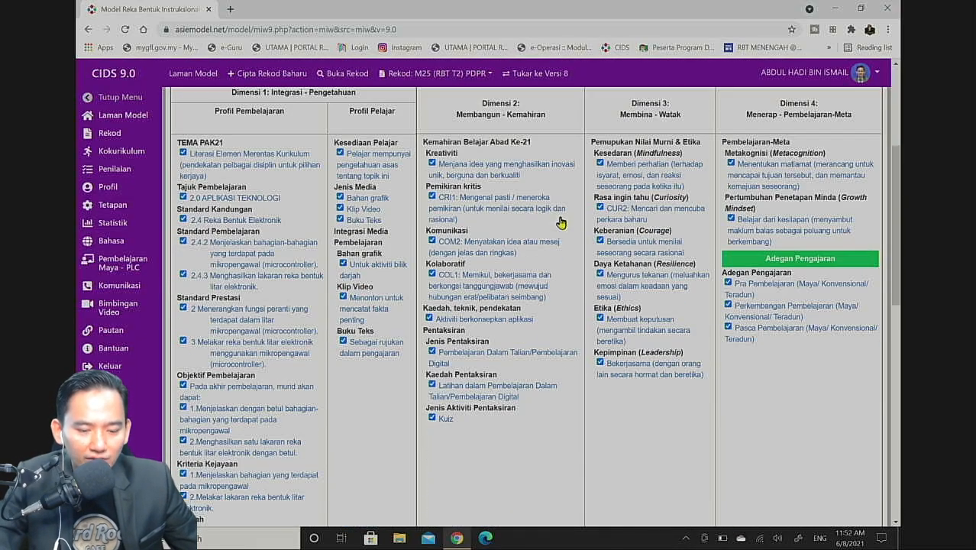
scroll(506, 348, "up", 3)
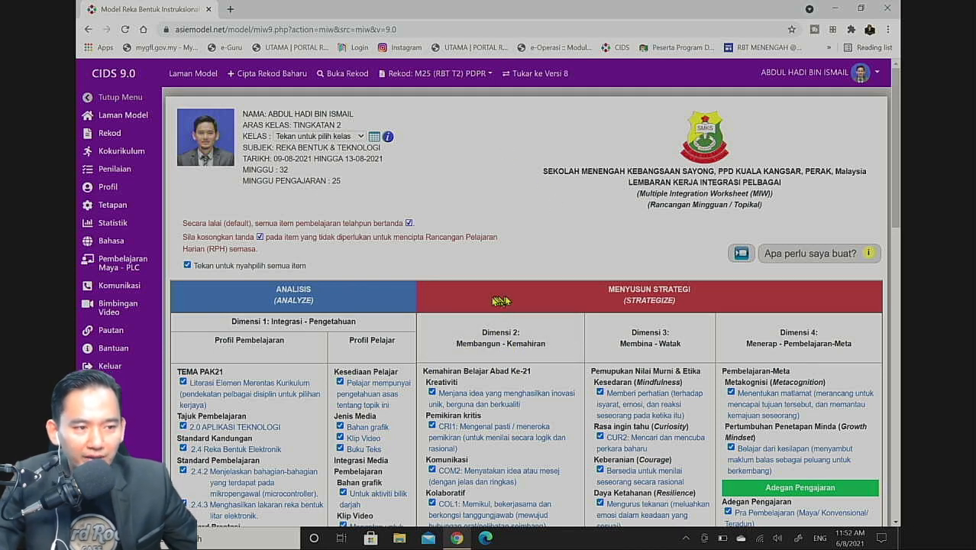
left_click(375, 138)
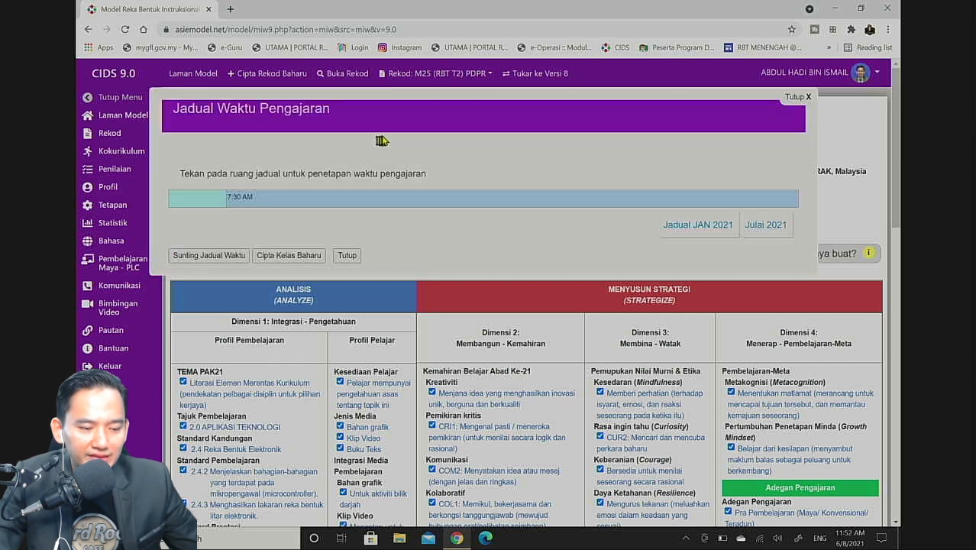
left_click(764, 226)
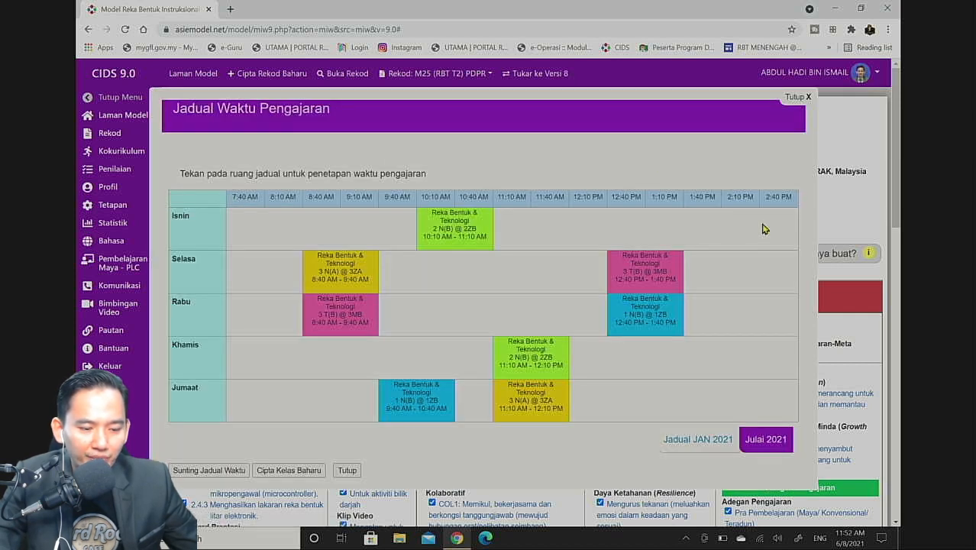
left_click(453, 227)
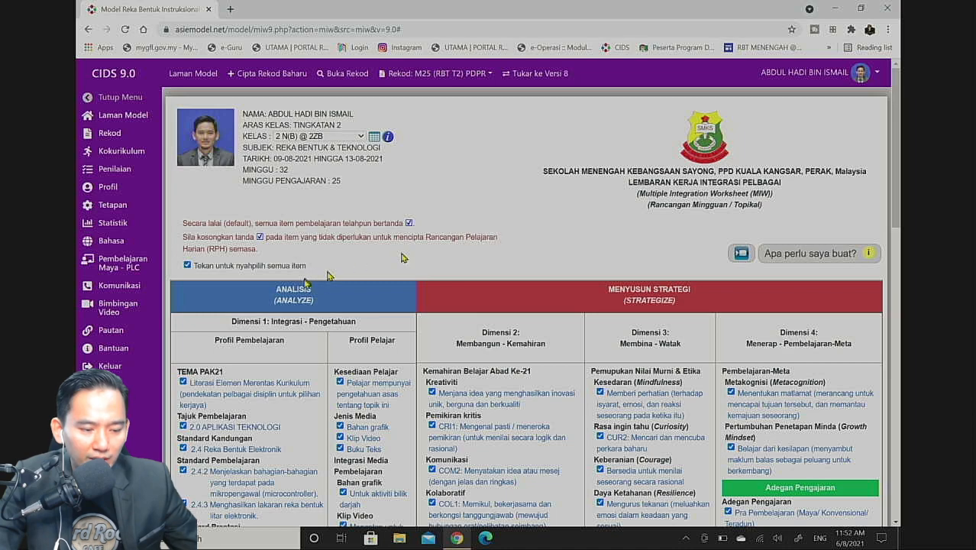
- Create the RPH for the Isnin slot of 2 N(B) @ 2ZB with all worksheet items kept selected
scroll(309, 288, "down", 3)
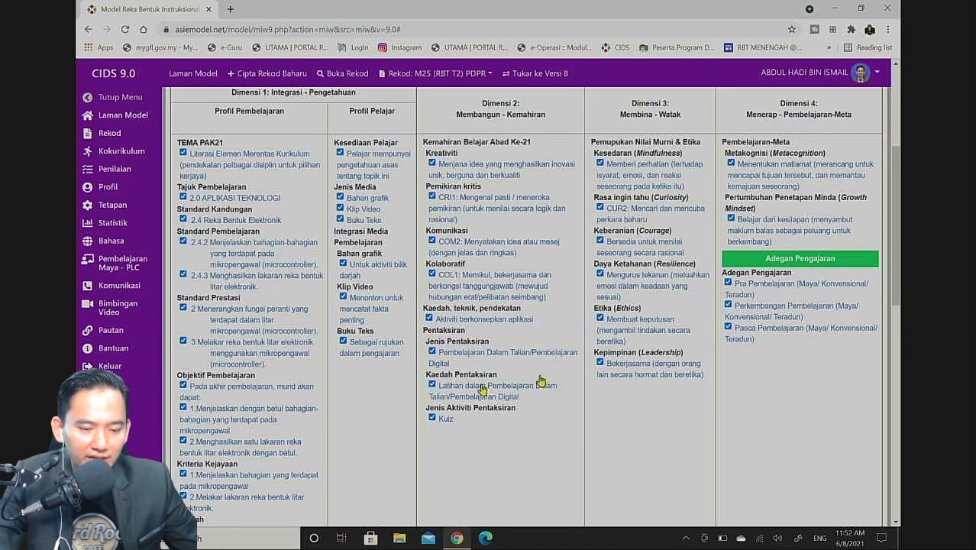
scroll(318, 362, "down", 3)
scroll(432, 331, "down", 3)
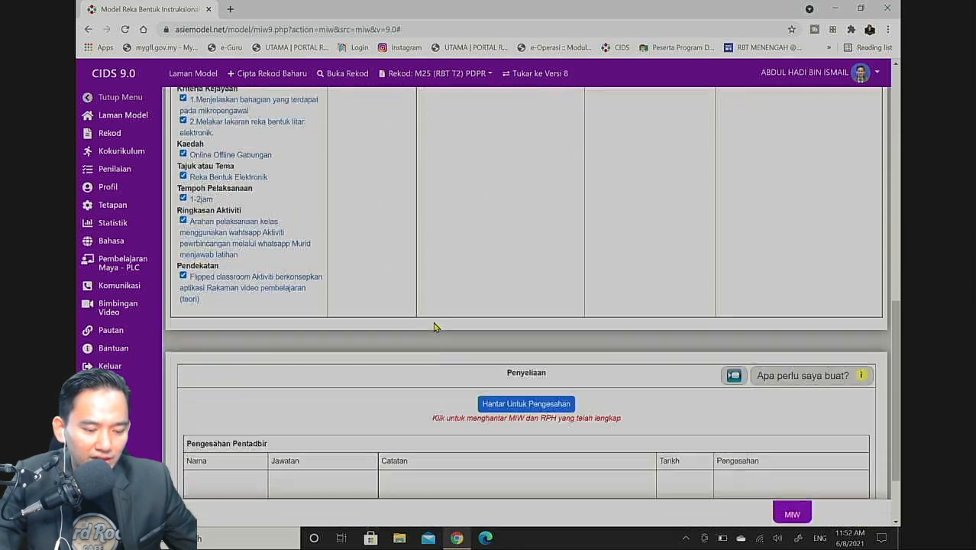
scroll(433, 327, "down", 2)
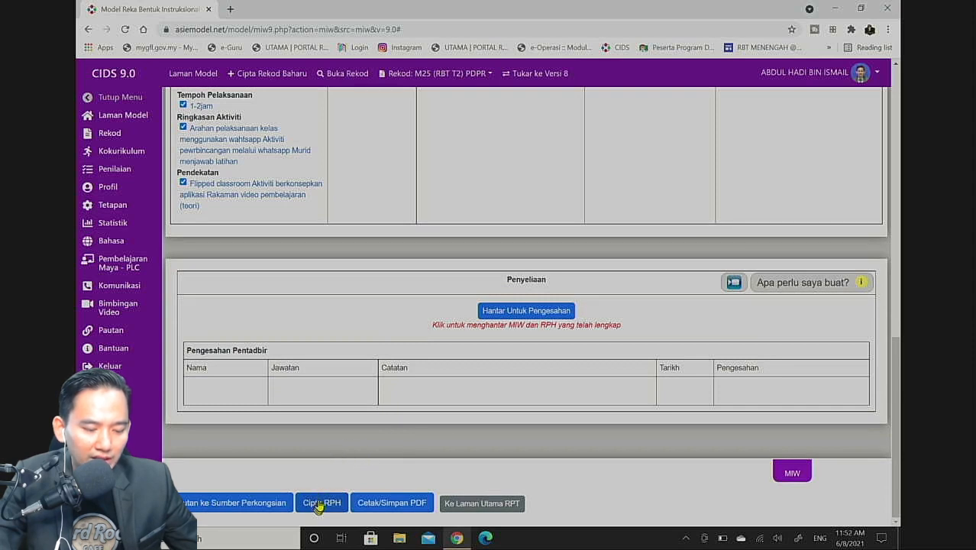
left_click(321, 503)
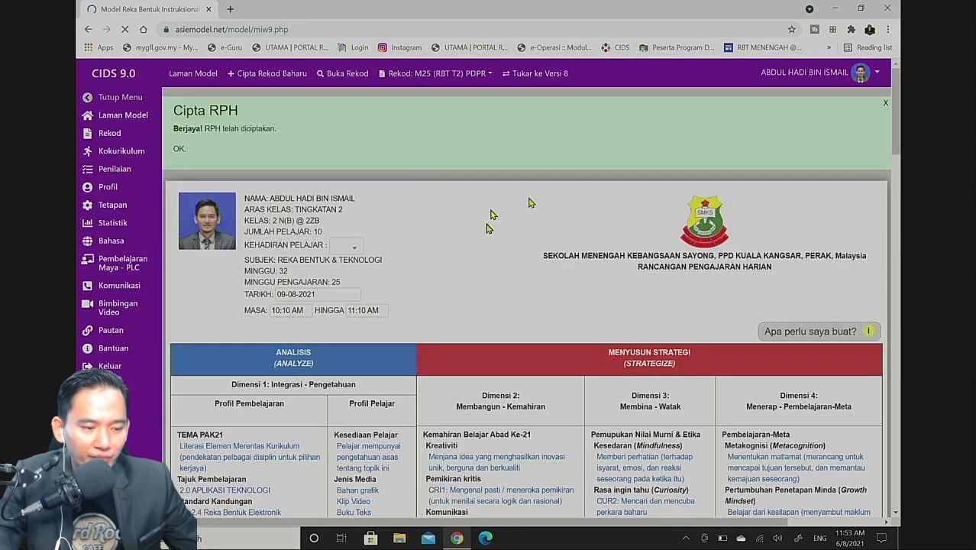
- Go through the new RPH dated 09-08-2021 and save it without filling in the activity and reflection fields
scroll(393, 244, "down", 5)
scroll(408, 264, "down", 10)
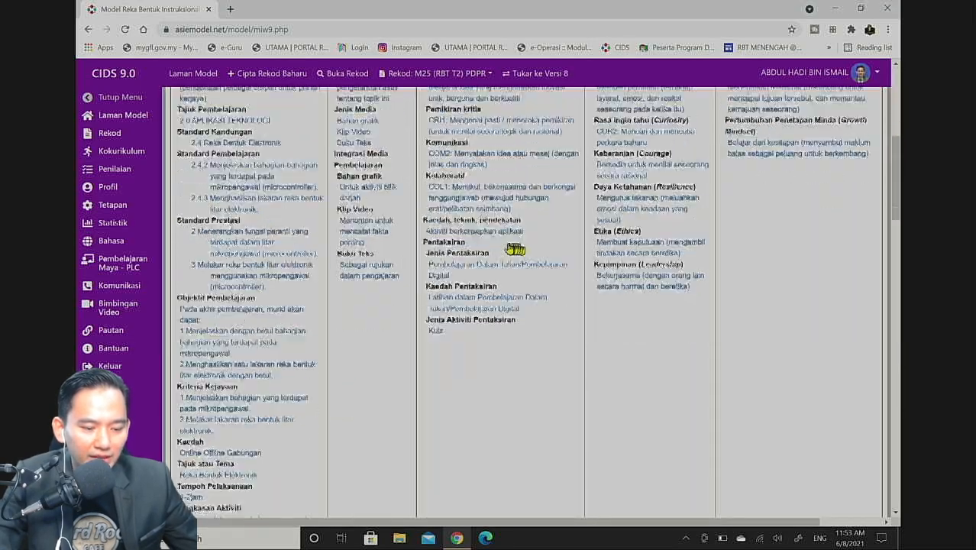
scroll(288, 343, "down", 10)
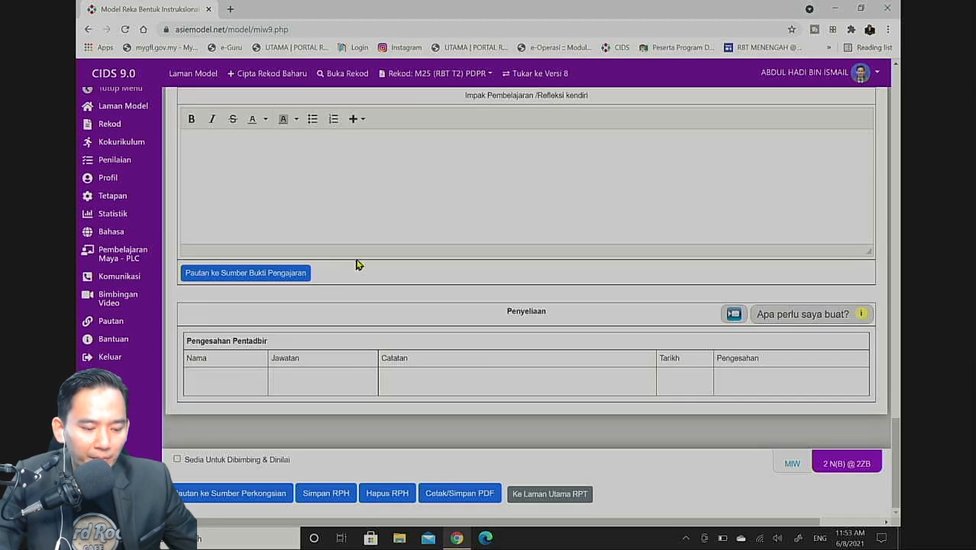
scroll(356, 264, "up", 1)
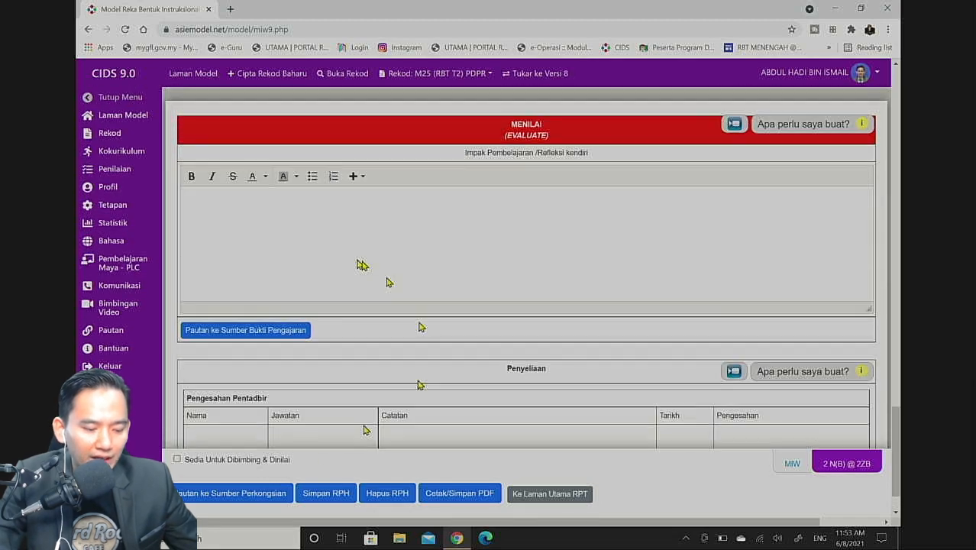
left_click(325, 494)
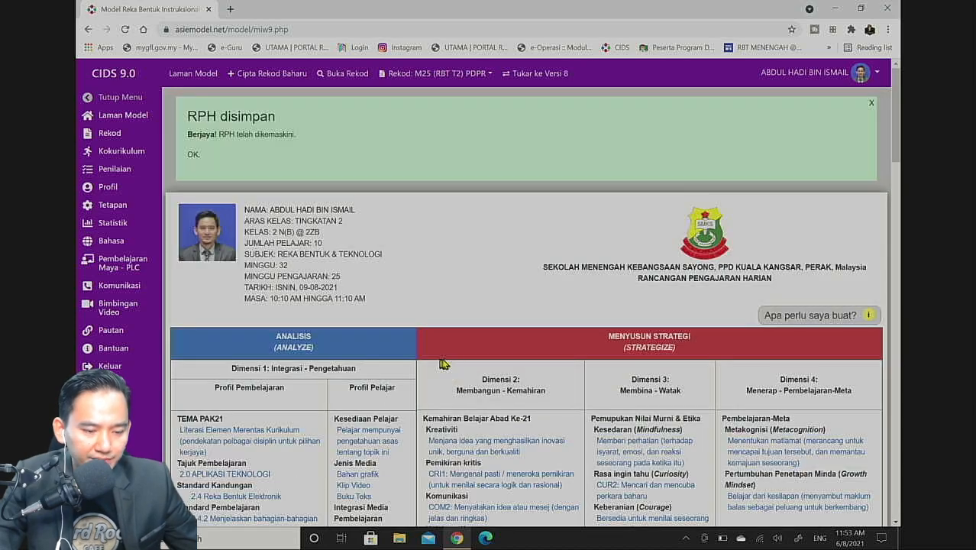
- Return to the MIW worksheet and choose the Khamis 11:10 AM - 12:10 PM slot of 2 N(B) @ 2ZB from the Julai 2021 timetable
scroll(462, 323, "down", 15)
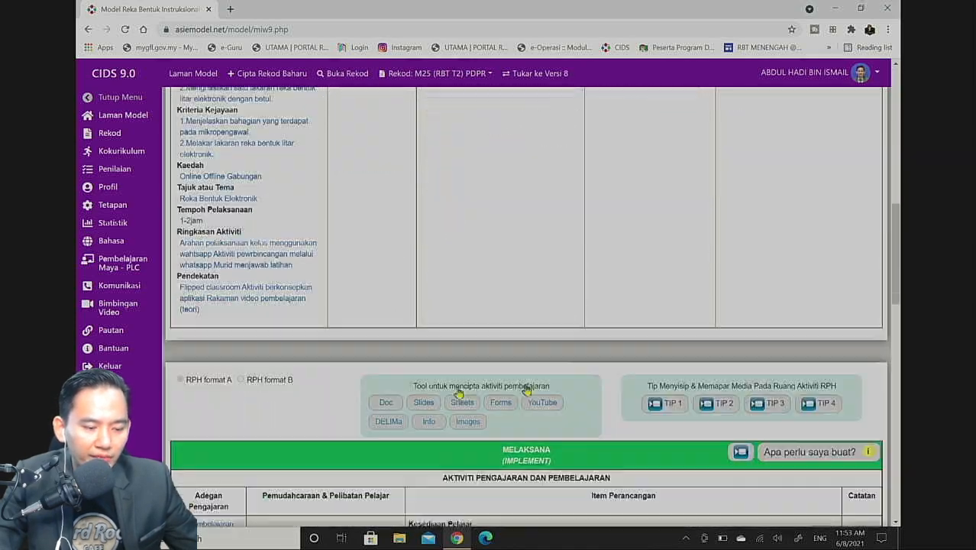
scroll(363, 384, "down", 8)
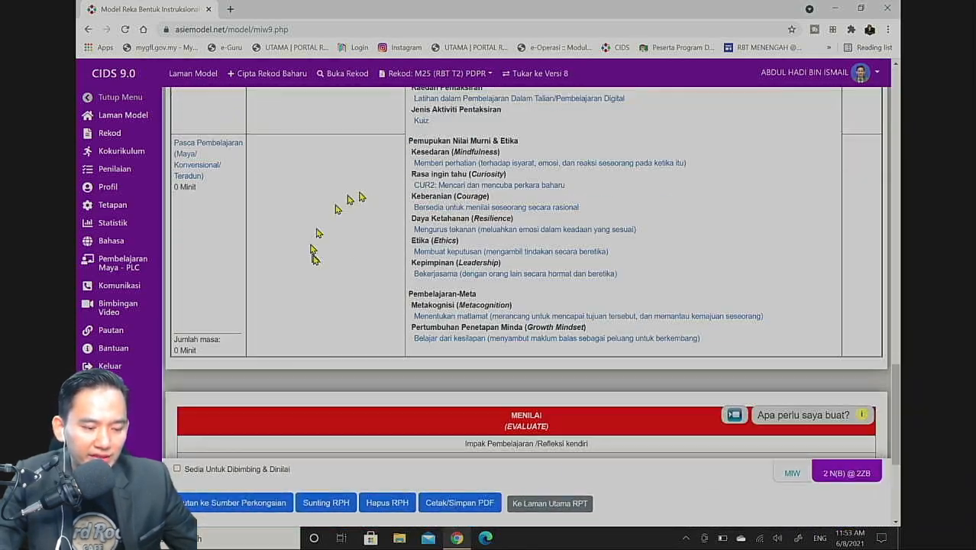
scroll(301, 323, "down", 3)
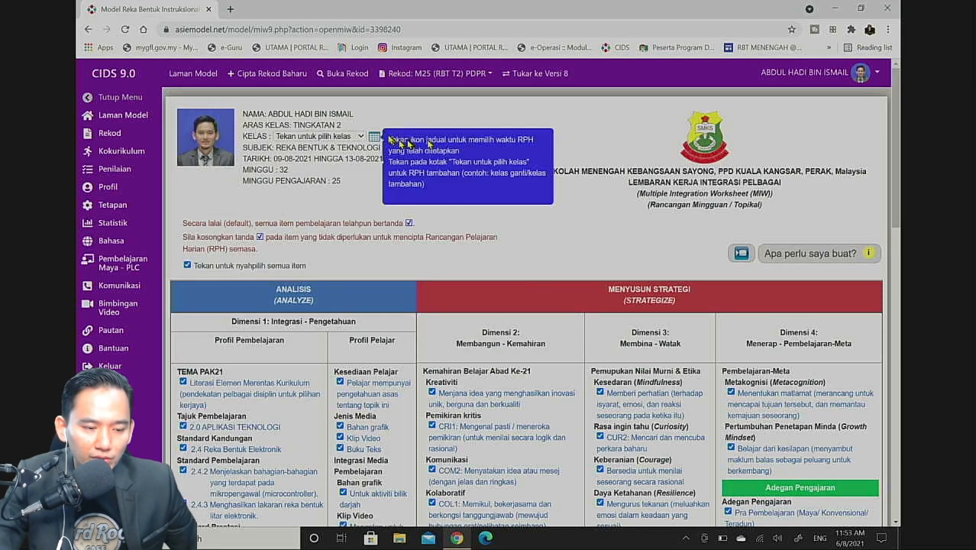
left_click(374, 137)
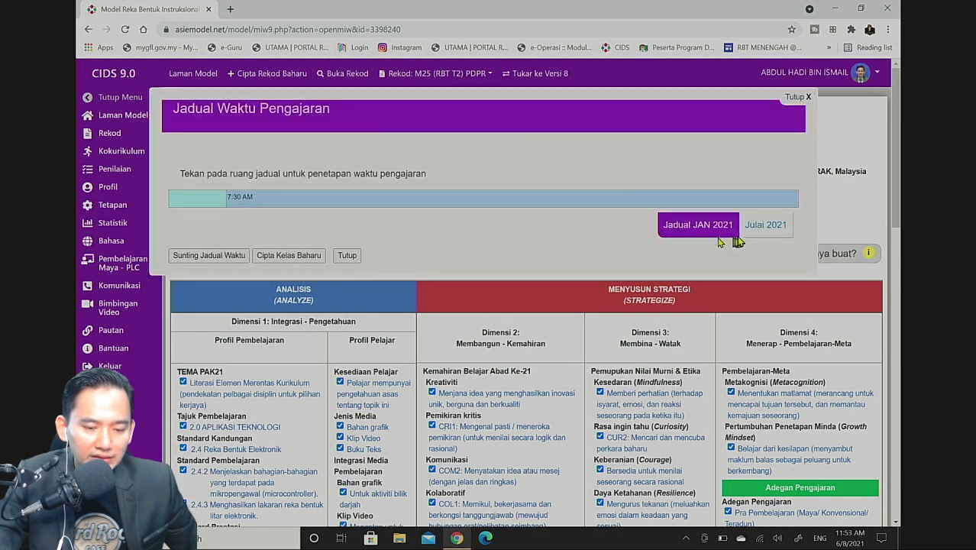
left_click(752, 229)
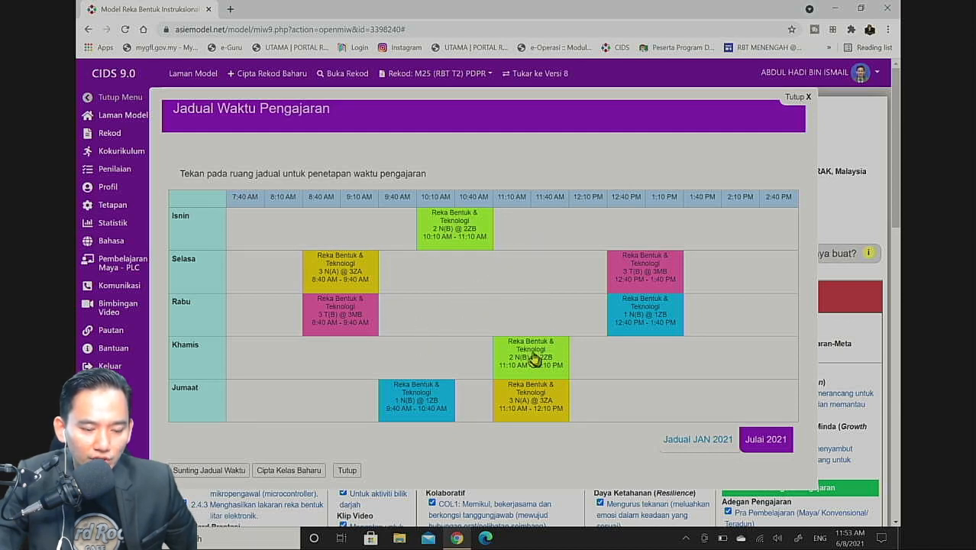
left_click(533, 356)
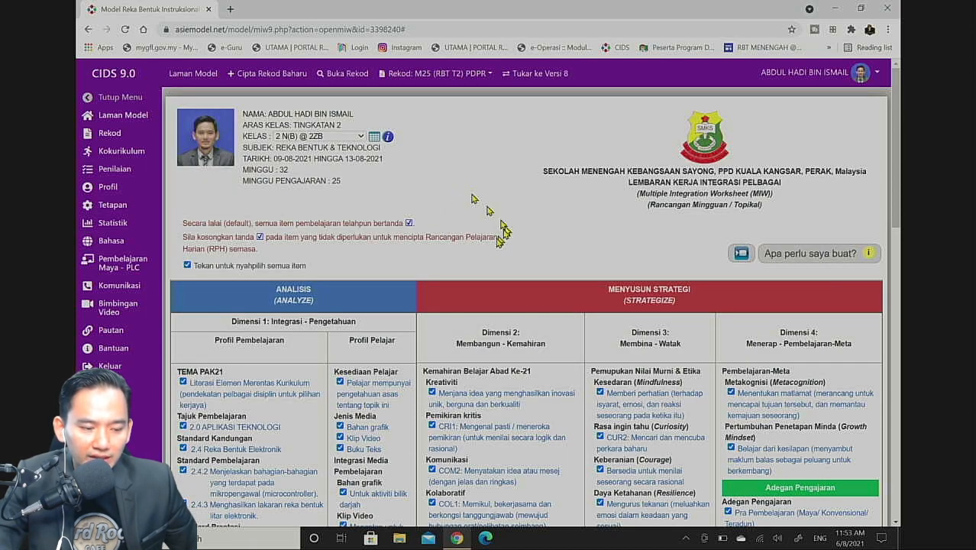
- Create a second RPH from the worksheet for the Khamis slot of 2 N(B) @ 2ZB
scroll(485, 246, "down", 4)
scroll(485, 246, "down", 6)
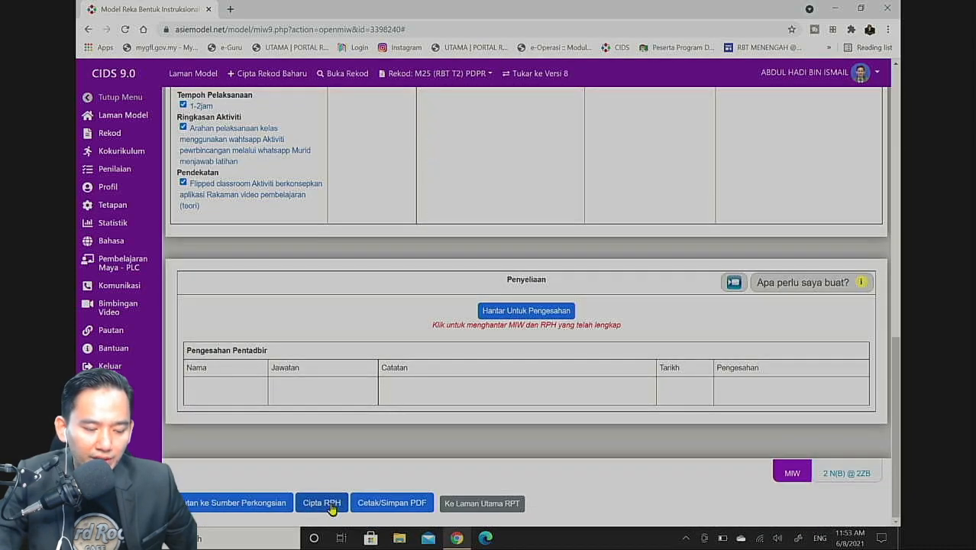
left_click(321, 502)
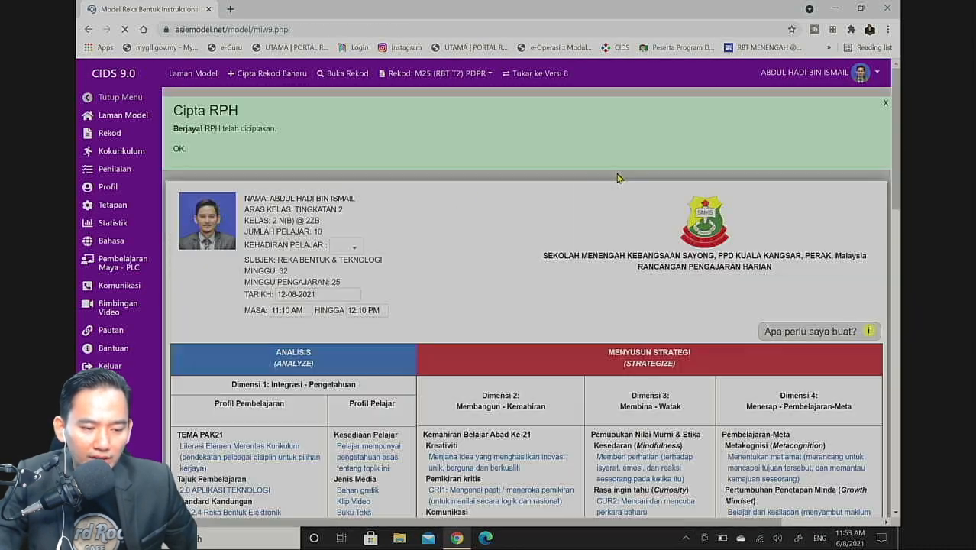
- Save the second RPH dated 12-08-2021, keeping RPH format A for this record only
scroll(496, 267, "down", 15)
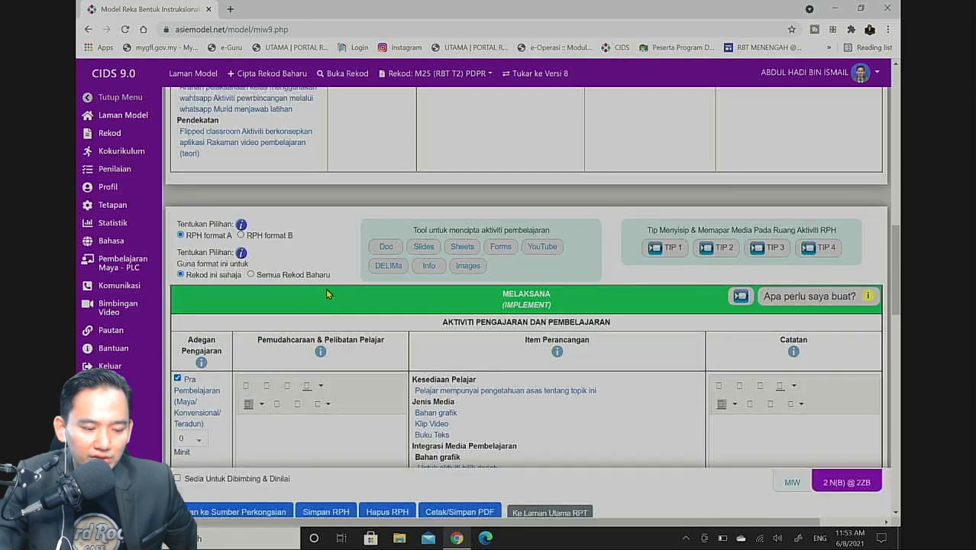
scroll(369, 271, "down", 10)
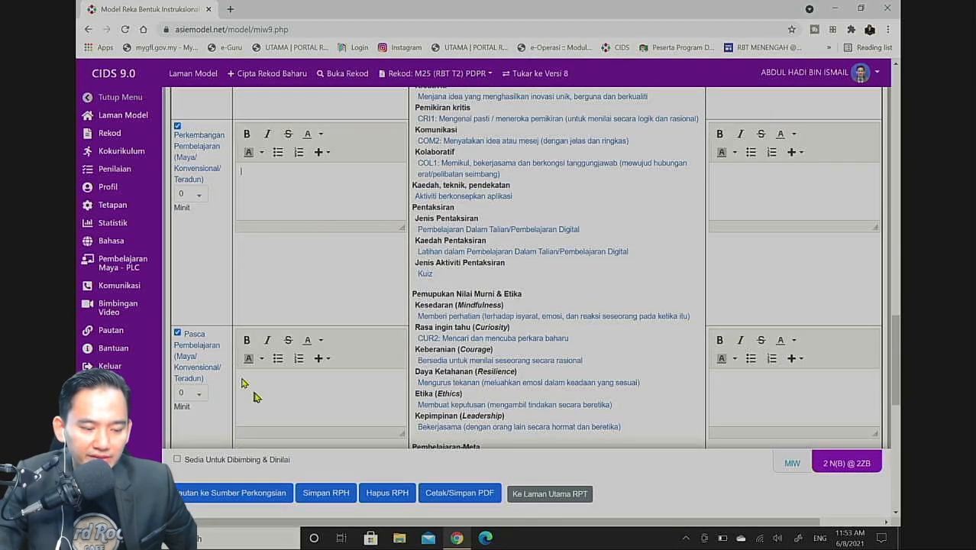
scroll(256, 393, "down", 3)
scroll(320, 355, "down", 10)
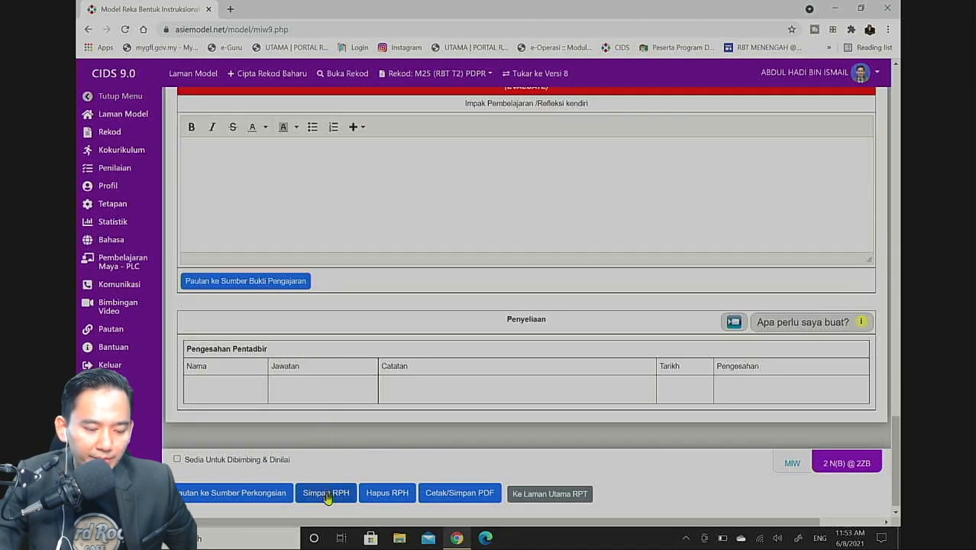
left_click(326, 494)
- Check the list of RPHs for class 2 N(B) @ 2ZB and review the saved RPH for Khamis 12-08-2021
scroll(529, 224, "down", 5)
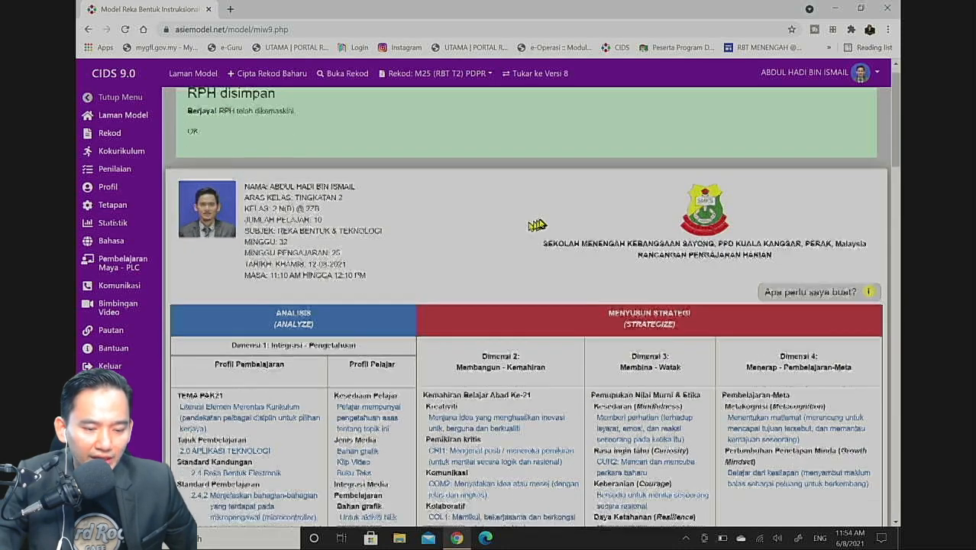
scroll(533, 208, "down", 5)
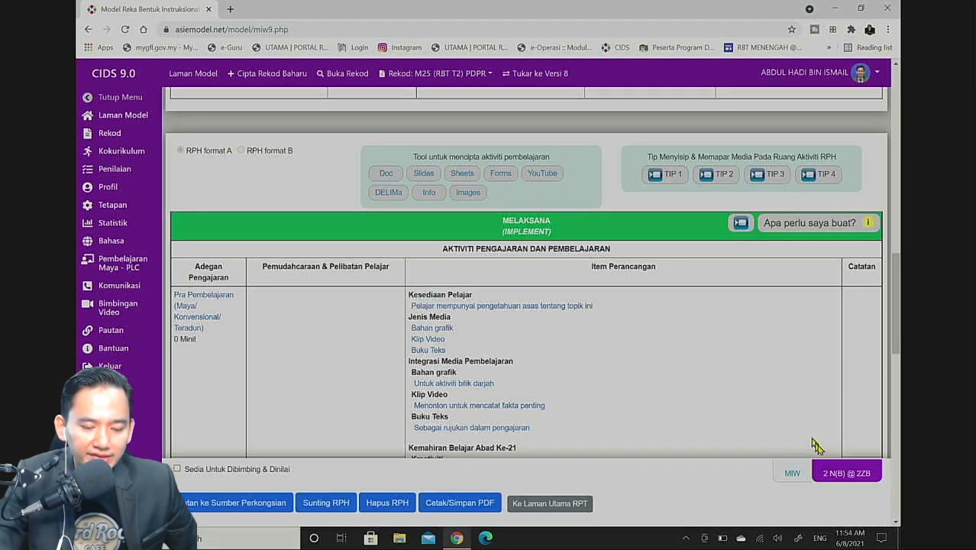
left_click(846, 473)
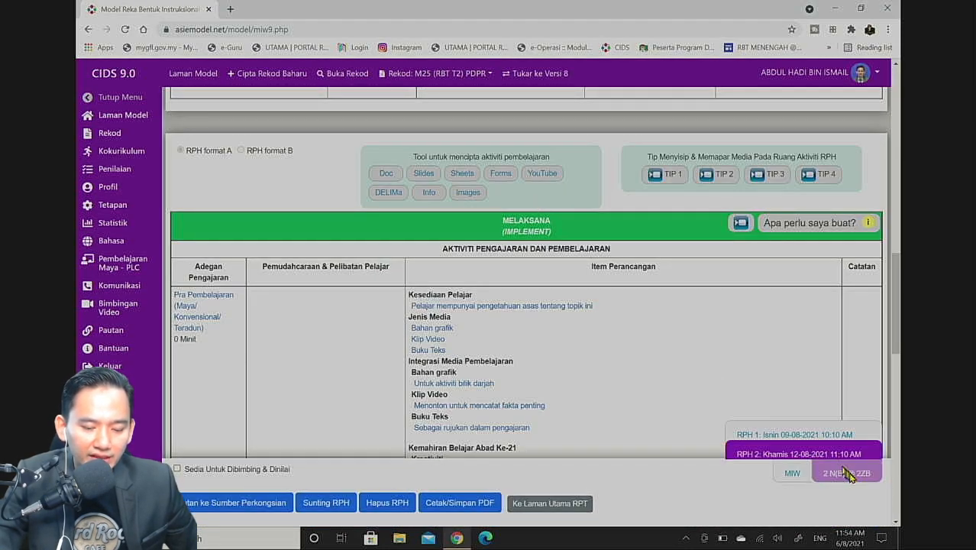
left_click(790, 455)
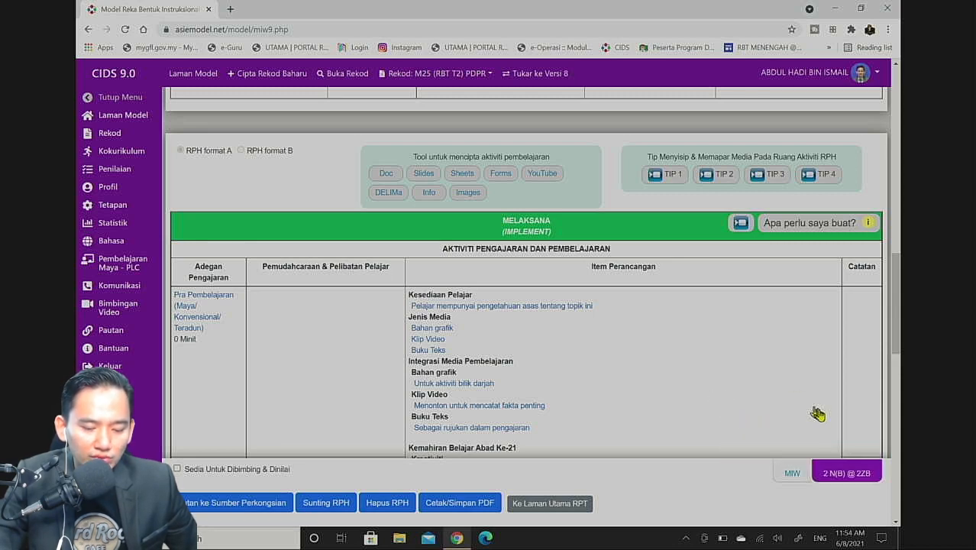
left_click(795, 468)
left_click(644, 401)
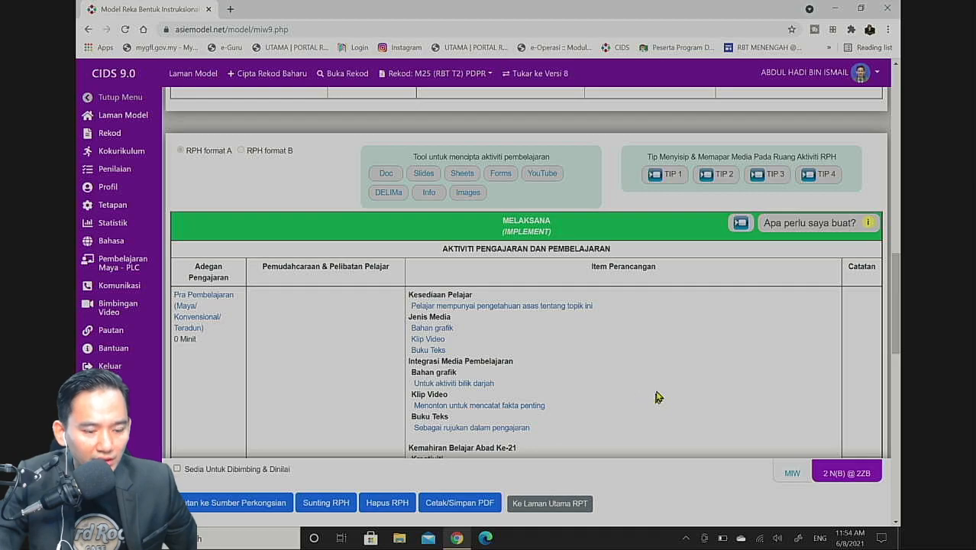
scroll(685, 365, "up", 2)
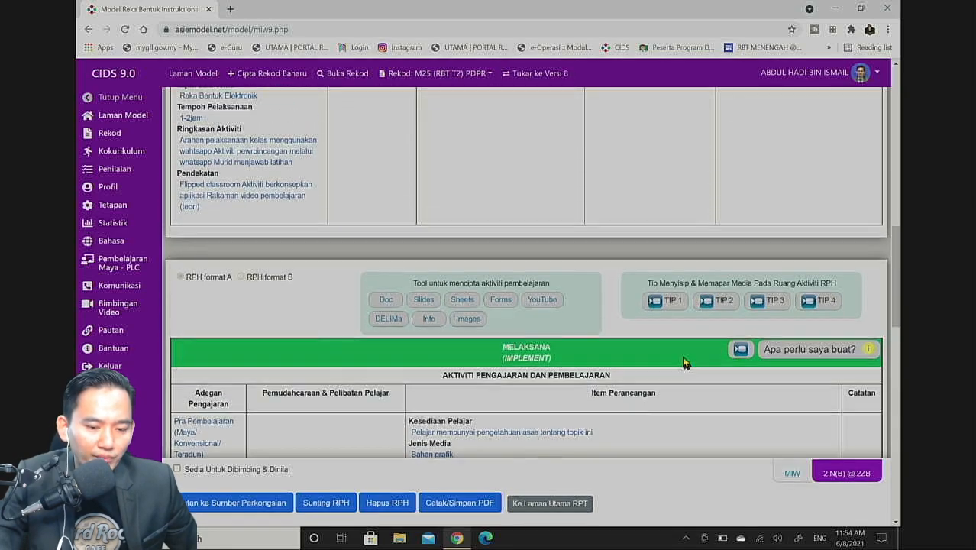
scroll(685, 365, "up", 15)
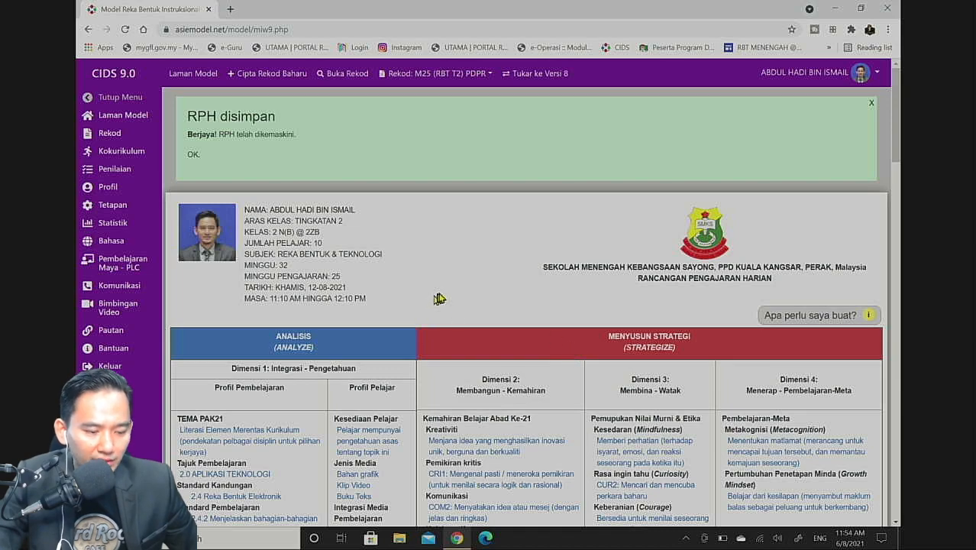
scroll(458, 389, "down", 4)
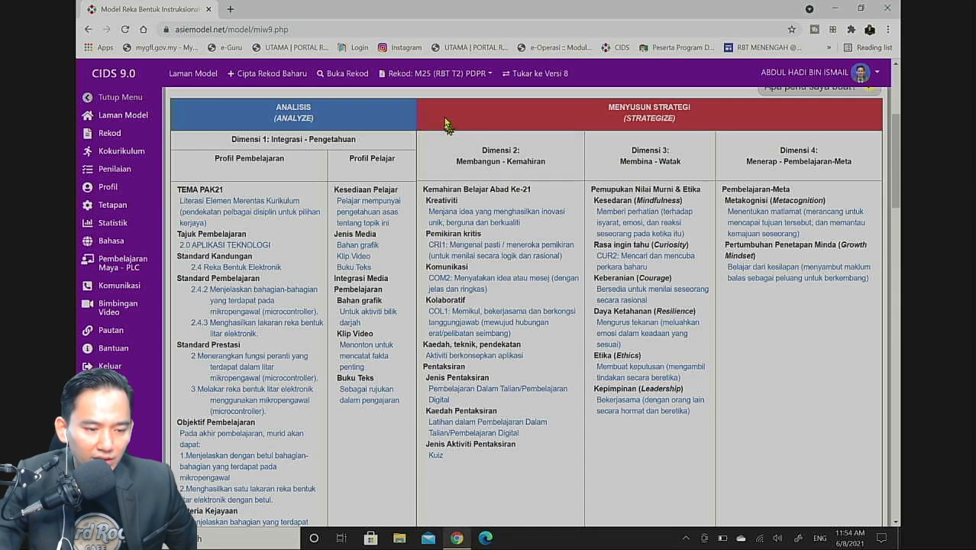
- Open the list of created records and check the RPH entries and teaching dates of the Minggu 32 records
scroll(473, 153, "up", 4)
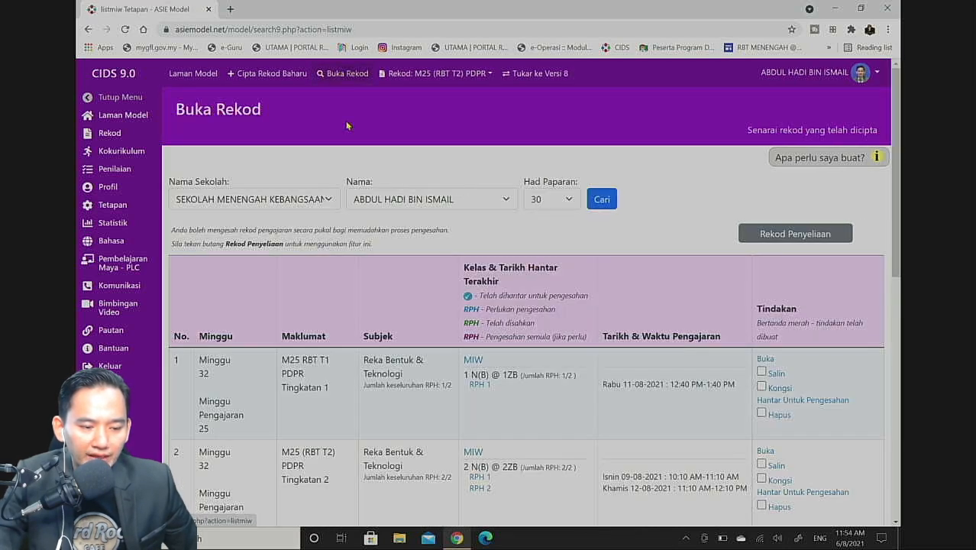
scroll(609, 300, "down", 2)
scroll(609, 300, "down", 5)
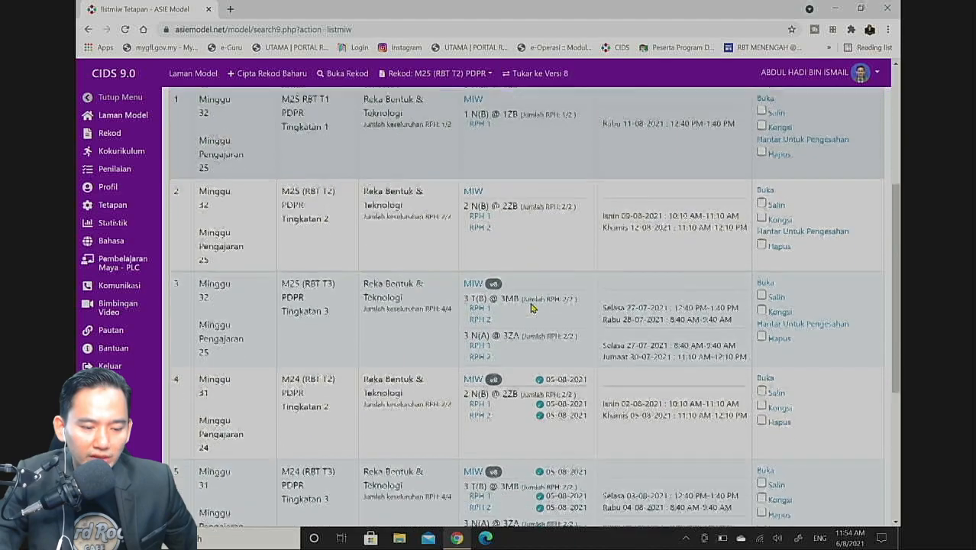
scroll(518, 287, "up", 3)
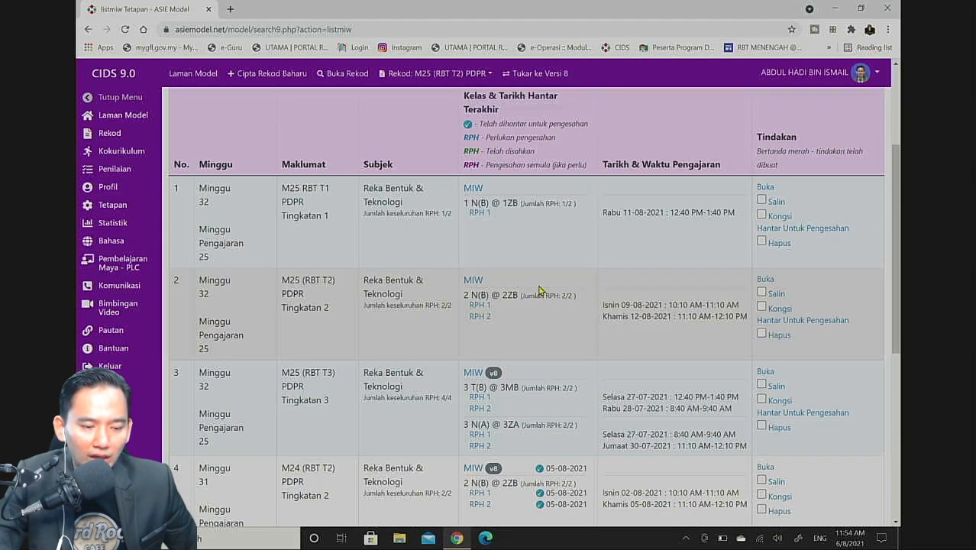
scroll(538, 290, "up", 3)
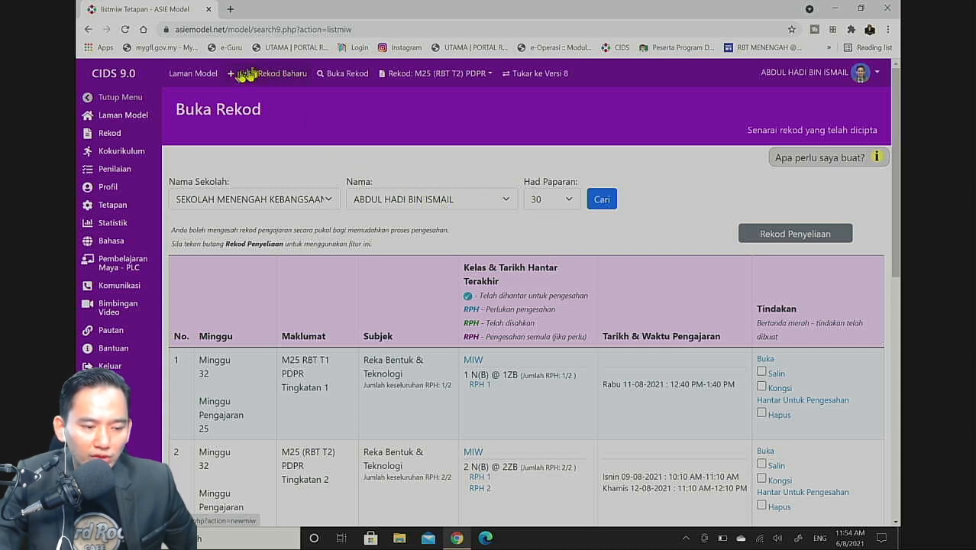
- Open the MIW worksheet of record M25 (RBT T2) PDPR and review its items across the four dimensions
left_click(404, 73)
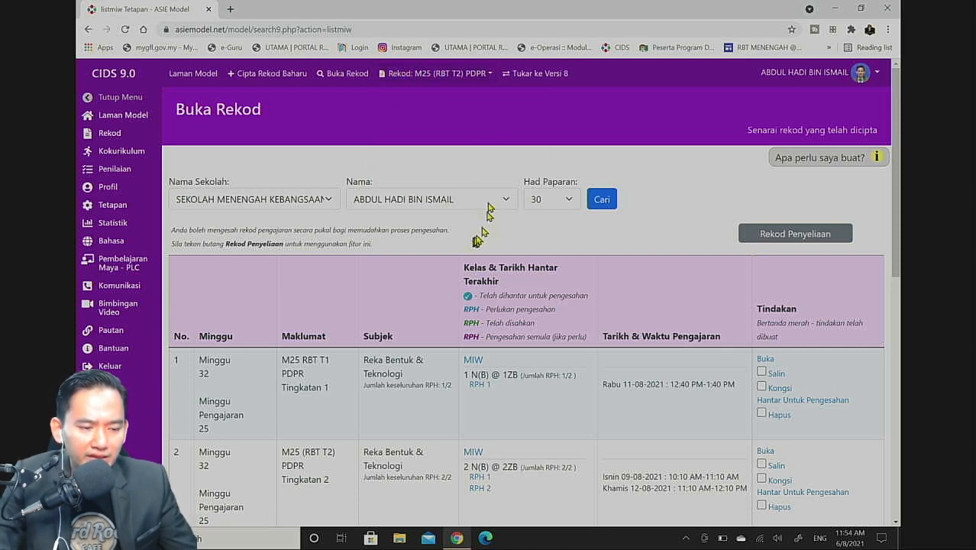
mouse_move(413, 73)
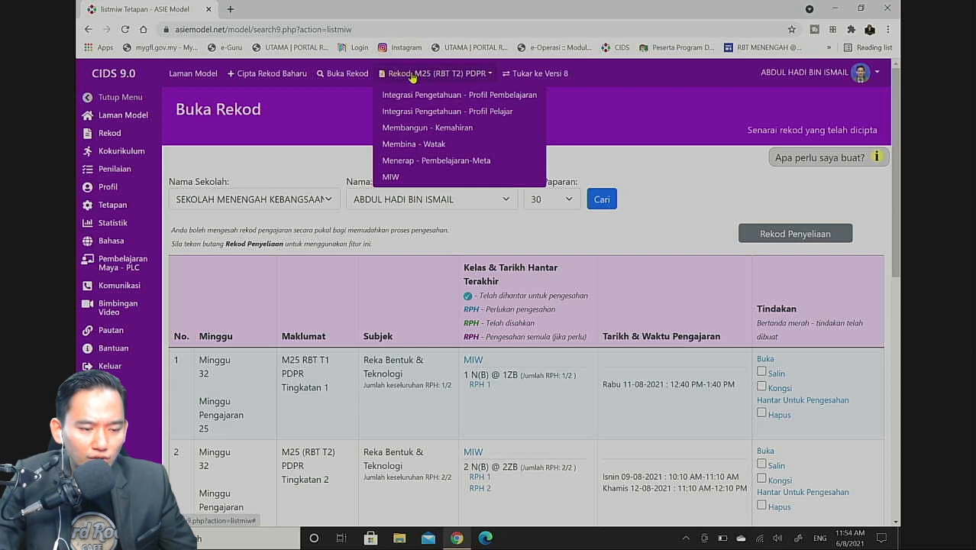
left_click(390, 178)
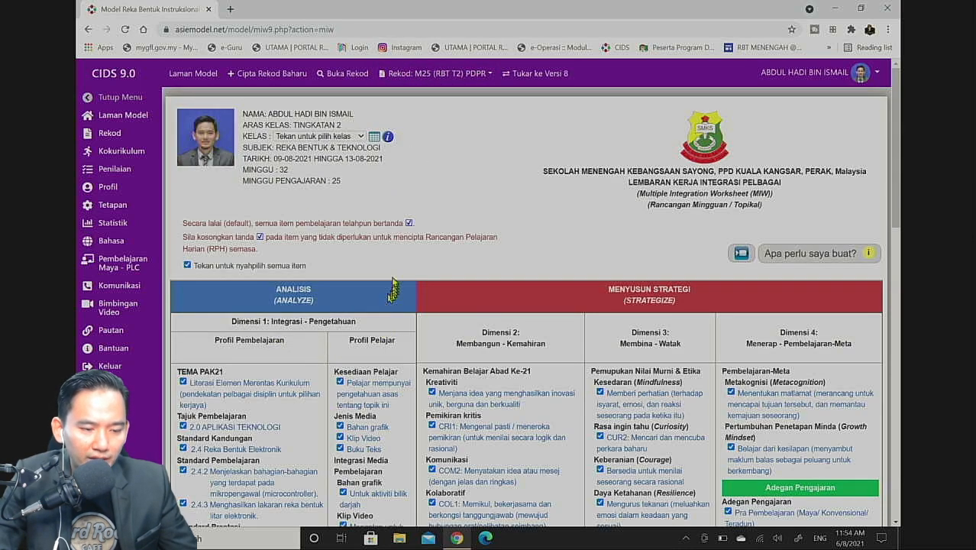
mouse_move(429, 83)
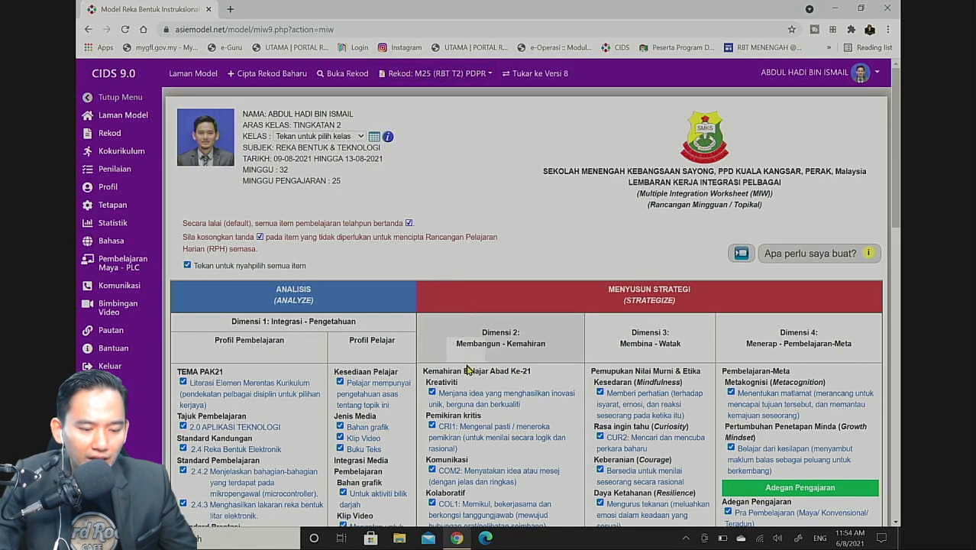
scroll(451, 321, "down", 2)
scroll(452, 321, "down", 2)
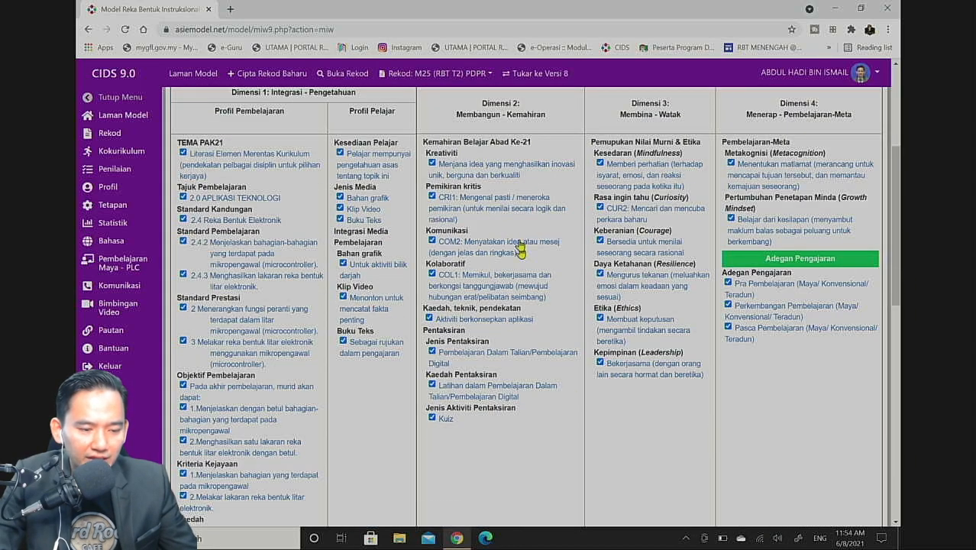
scroll(508, 256, "up", 1)
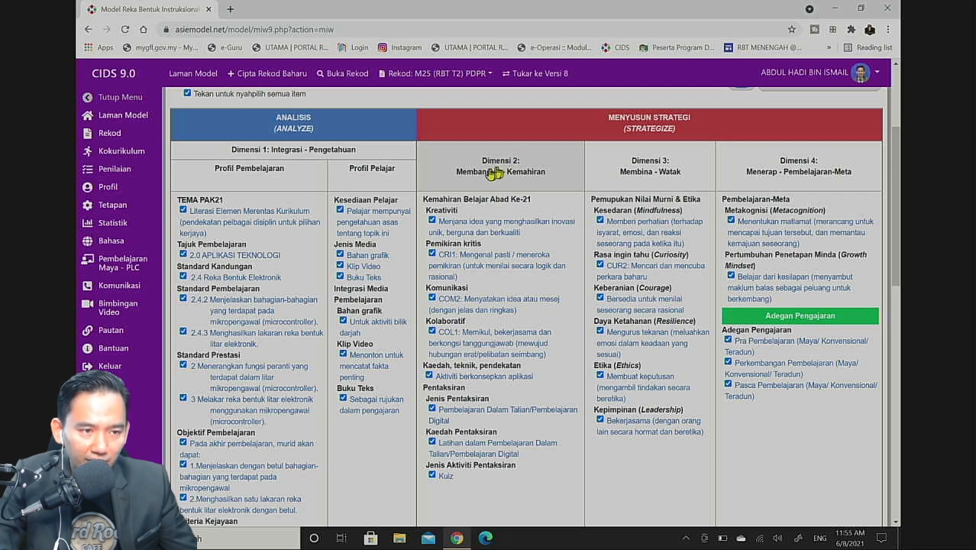
- Open the Membangun - Kemahiran dimension of record M25 (RBT T2) PDPR and review its skills, method and assessment entries
left_click(491, 176)
left_click(432, 74)
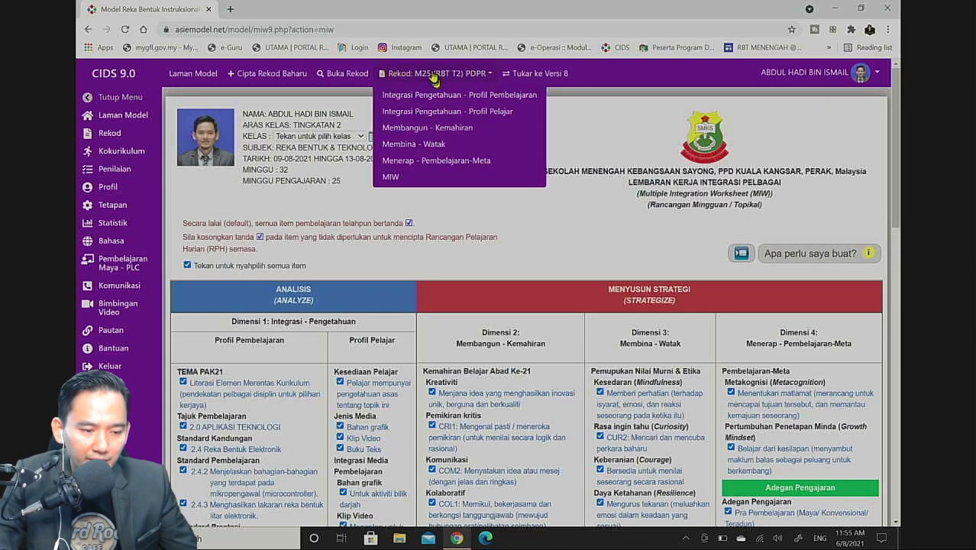
left_click(414, 130)
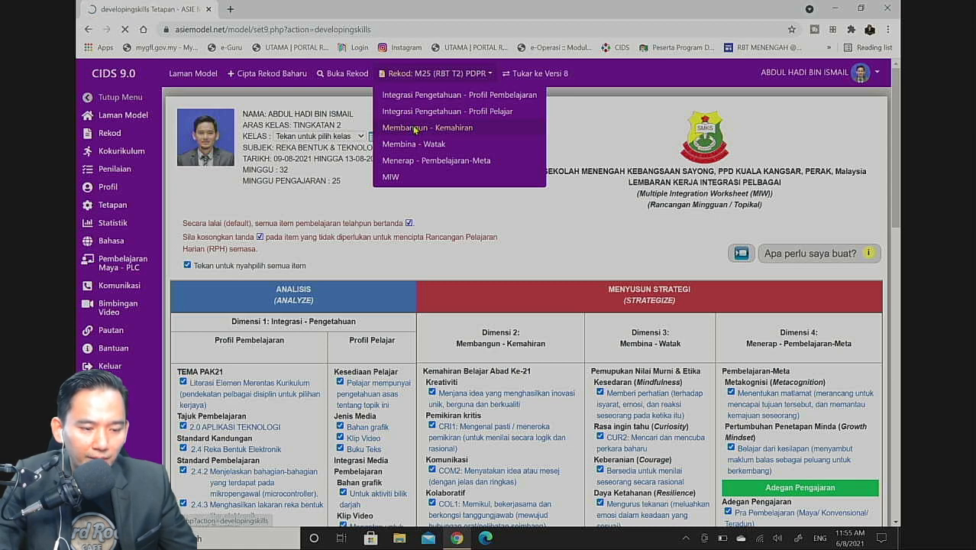
scroll(458, 323, "down", 1)
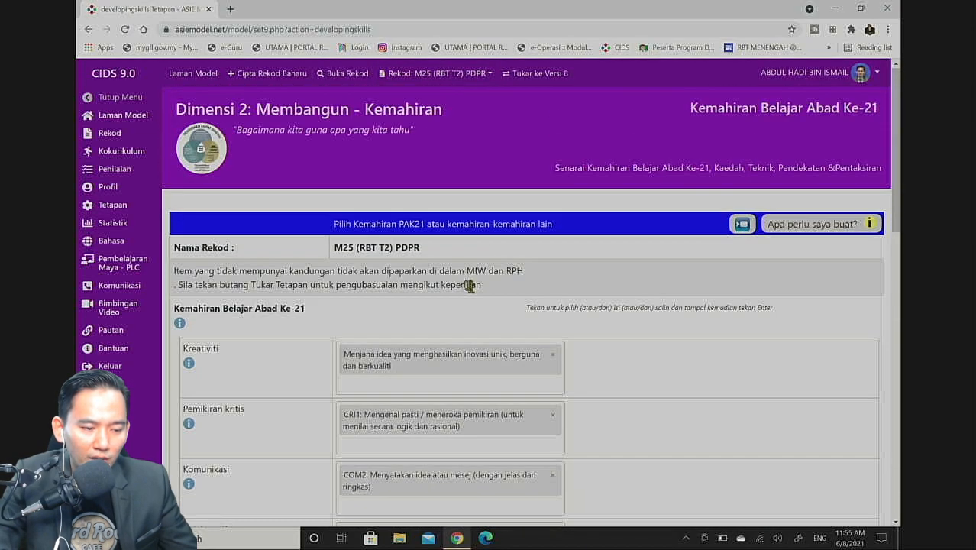
scroll(481, 229, "down", 7)
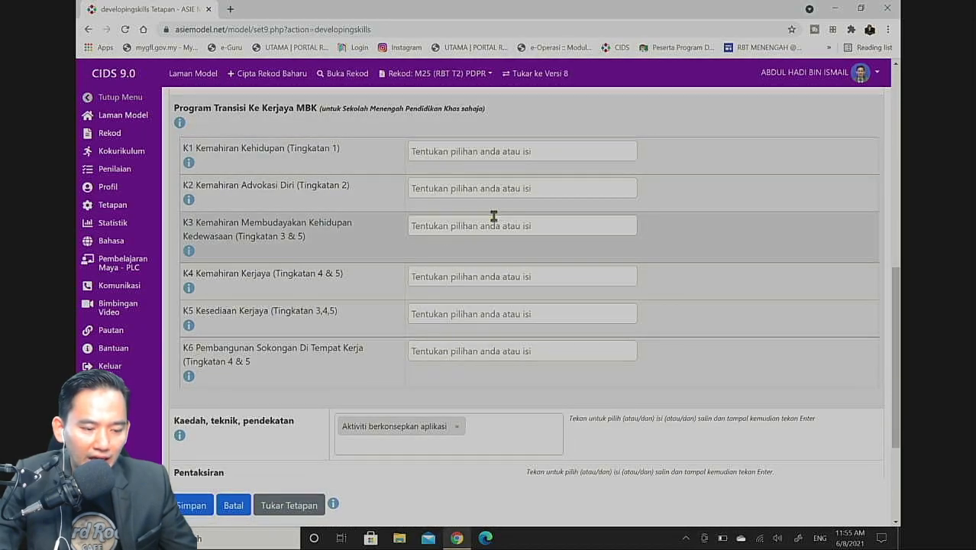
scroll(491, 218, "down", 3)
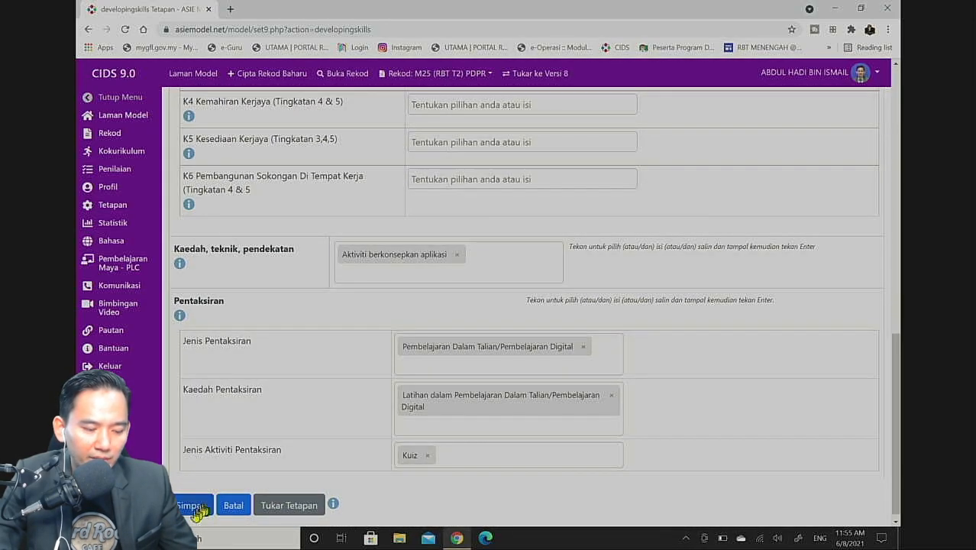